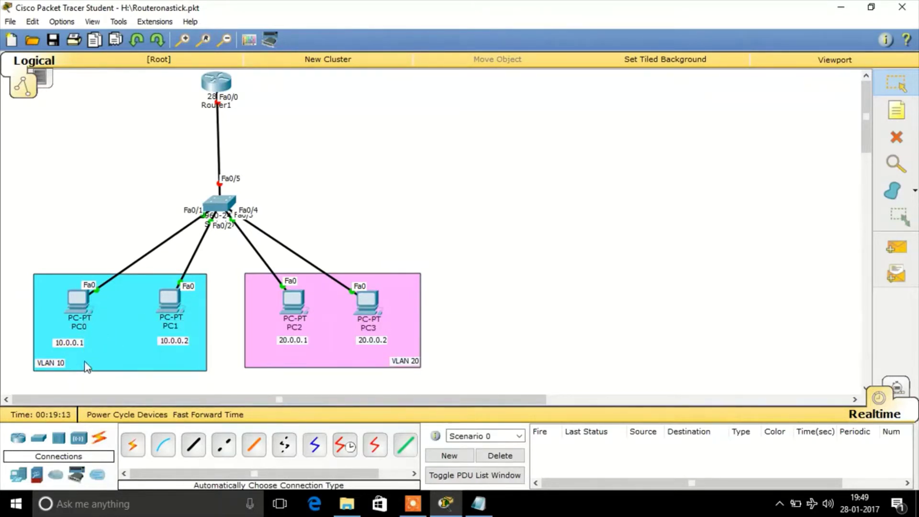
# Open the command line of the 2960 switch and enter global configuration mode, keeping the network topology in view
pyautogui.moveTo(87, 318)
pyautogui.moveTo(297, 316)
pyautogui.click(220, 204)
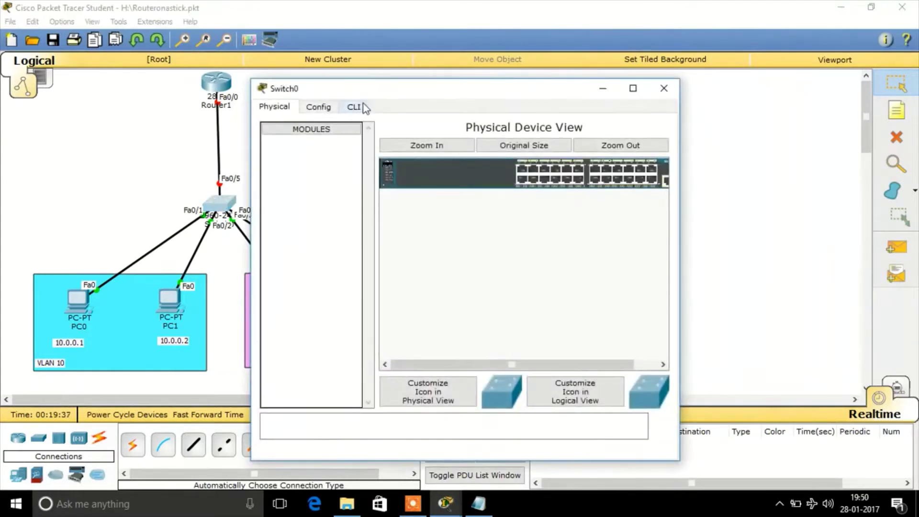
pyautogui.click(361, 106)
pyautogui.press('Return')
pyautogui.press('Return')
pyautogui.press('Return')
pyautogui.write('en')
pyautogui.press('Return')
pyautogui.write('config')
pyautogui.press('Return')
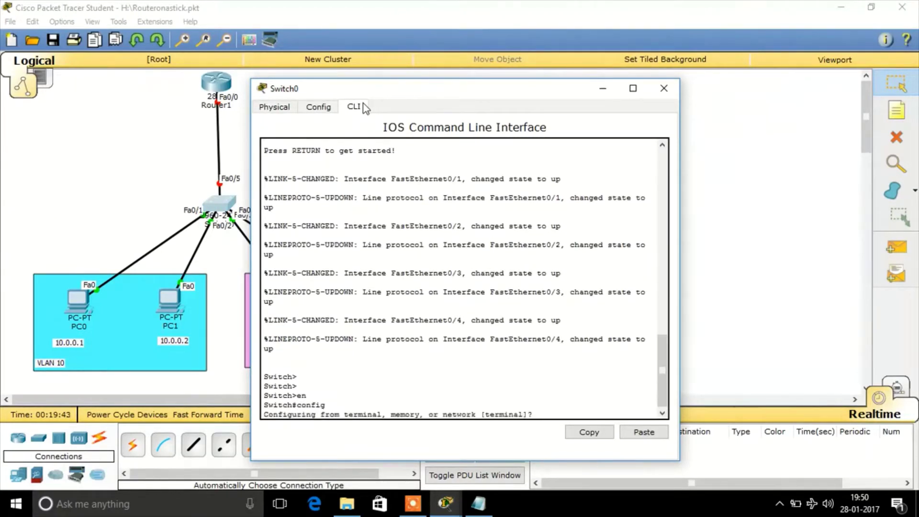
pyautogui.press('Return')
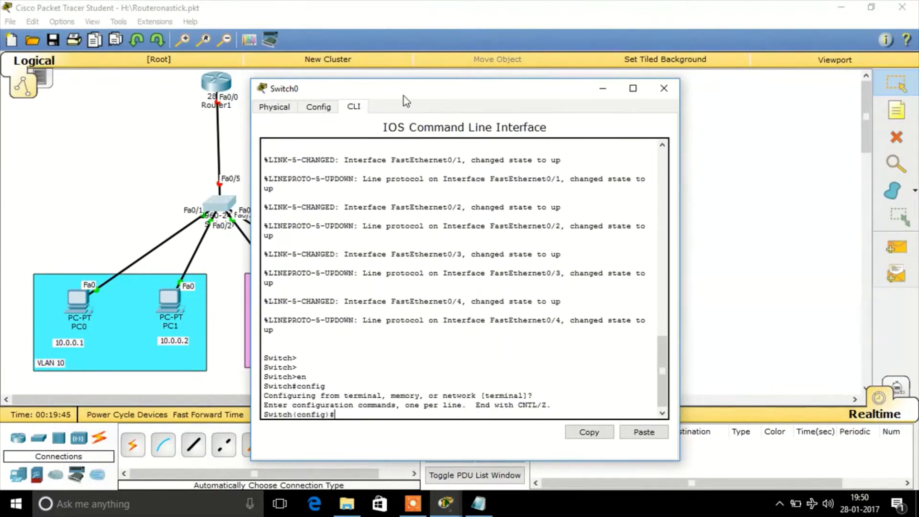
pyautogui.moveTo(409, 96); pyautogui.dragTo(585, 80)
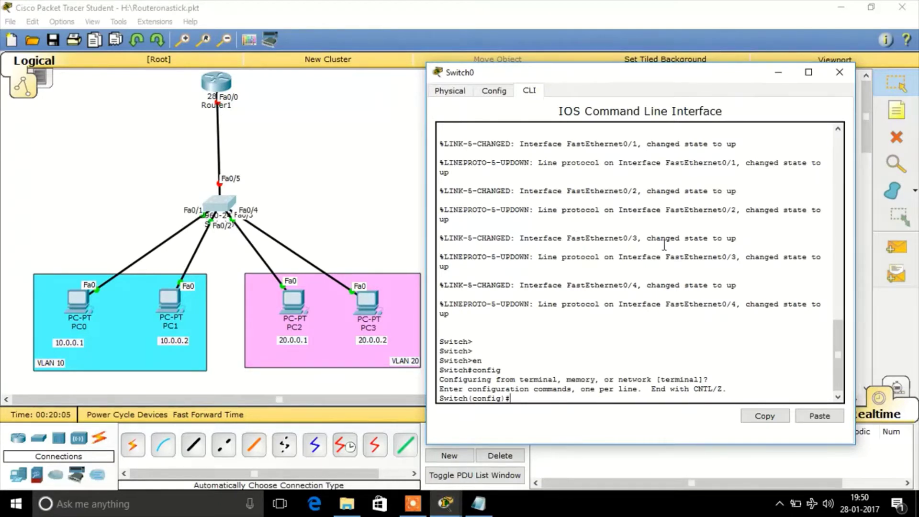
# Create VLAN 10 on the switch and return to global configuration mode
pyautogui.write('vl')
pyautogui.press('Tab')
pyautogui.write('10')
pyautogui.press('Return')
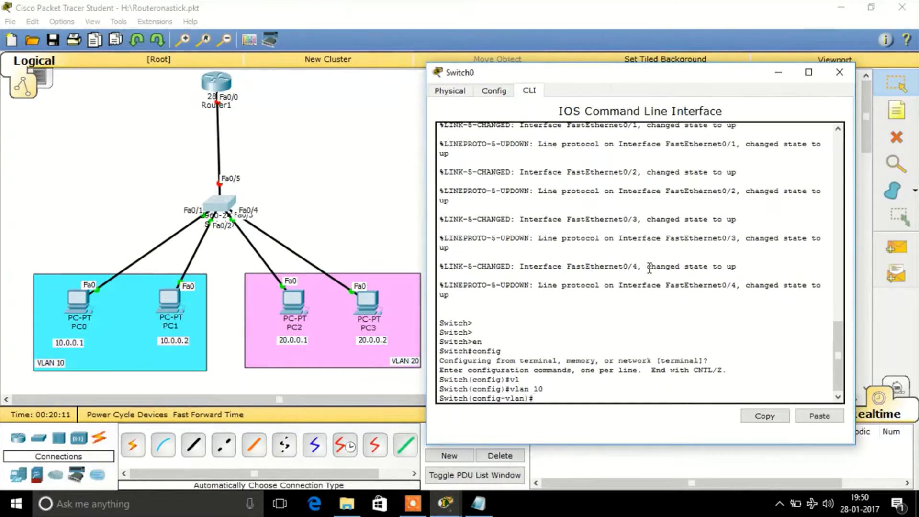
pyautogui.write('ex')
pyautogui.press('Return')
# Create VLAN 20 on the switch and return to global configuration mode
pyautogui.write('vl')
pyautogui.press('Tab')
pyautogui.write('20')
pyautogui.press('Return')
pyautogui.write('ex')
pyautogui.press('Return')
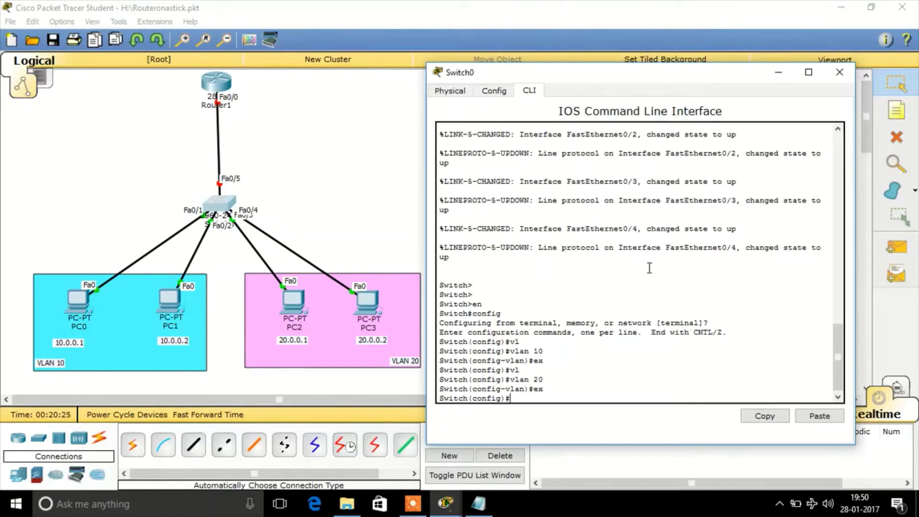
# Begin an interface range command on the switch to configure several ports at once
pyautogui.write('int')
pyautogui.press('Tab')
pyautogui.write('ran')
pyautogui.press('Tab')
pyautogui.write('gig')
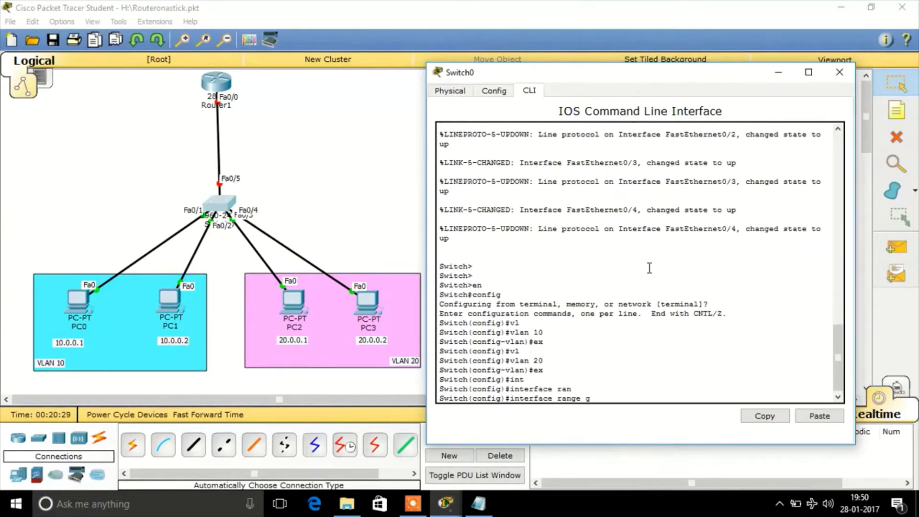
pyautogui.press('Tab')
pyautogui.press('BackSpace')
pyautogui.press('BackSpace')
pyautogui.press('BackSpace')
pyautogui.press('BackSpace')
pyautogui.press('BackSpace')
pyautogui.press('BackSpace')
pyautogui.press('BackSpace')
pyautogui.press('BackSpace')
pyautogui.press('BackSpace')
pyautogui.press('BackSpace')
pyautogui.press('BackSpace')
pyautogui.press('BackSpace')
pyautogui.press('BackSpace')
pyautogui.press('BackSpace')
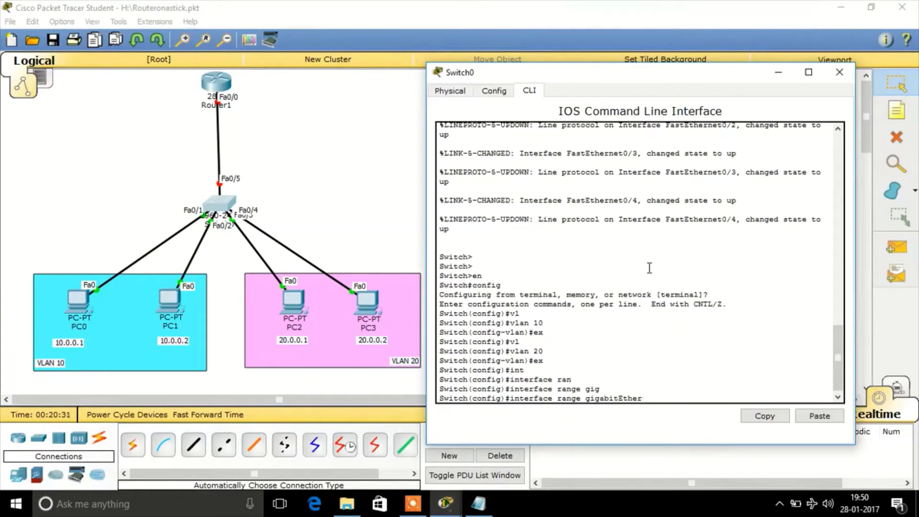
# Complete the interface range command with fastEthernet 0/1-2 and enter its configuration mode
pyautogui.write('fas')
pyautogui.press('Tab')
pyautogui.write('0/')
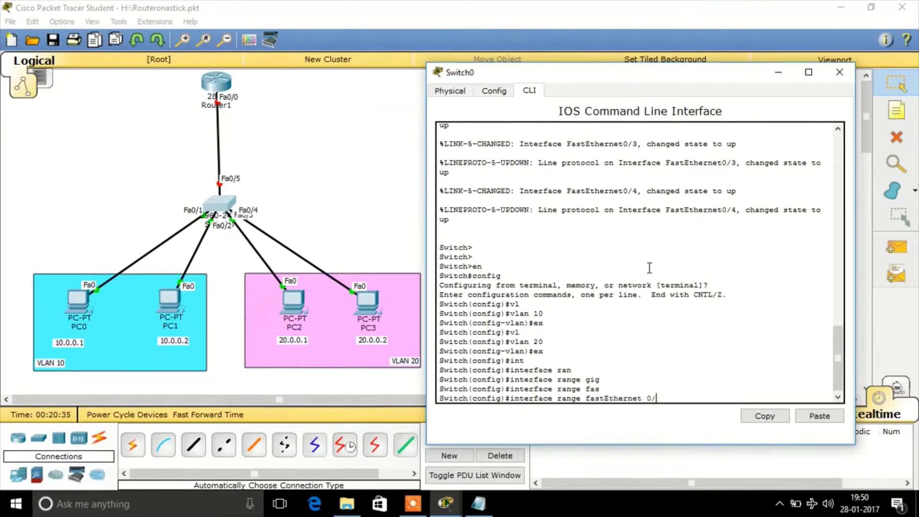
pyautogui.write('1-2')
pyautogui.press('Return')
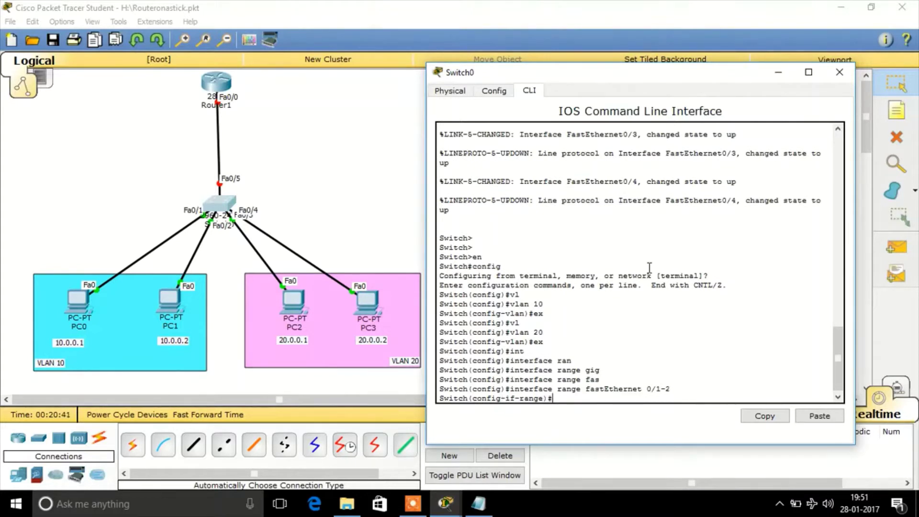
# Set the switchport mode of FastEthernet 0/1-2 to access
pyautogui.write('switchport')
pyautogui.press('Tab')
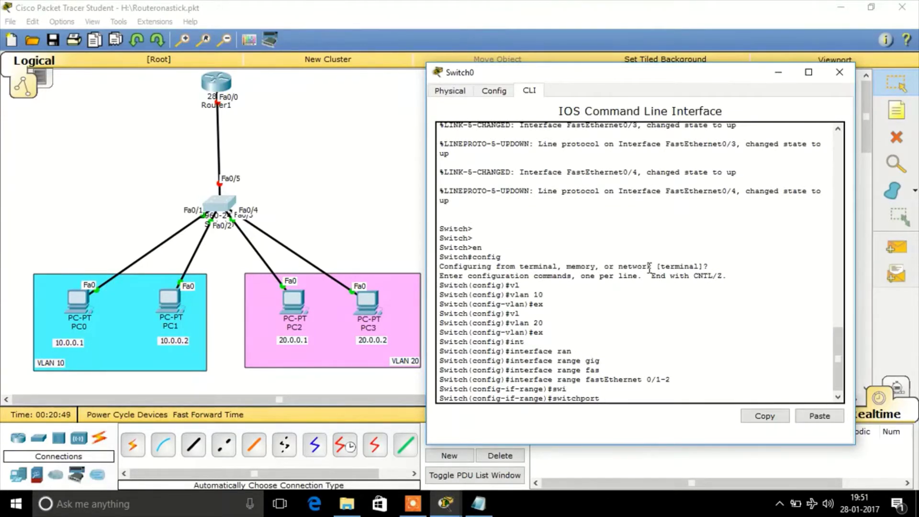
pyautogui.write('mo')
pyautogui.press('Tab')
pyautogui.write('ac')
pyautogui.press('Tab')
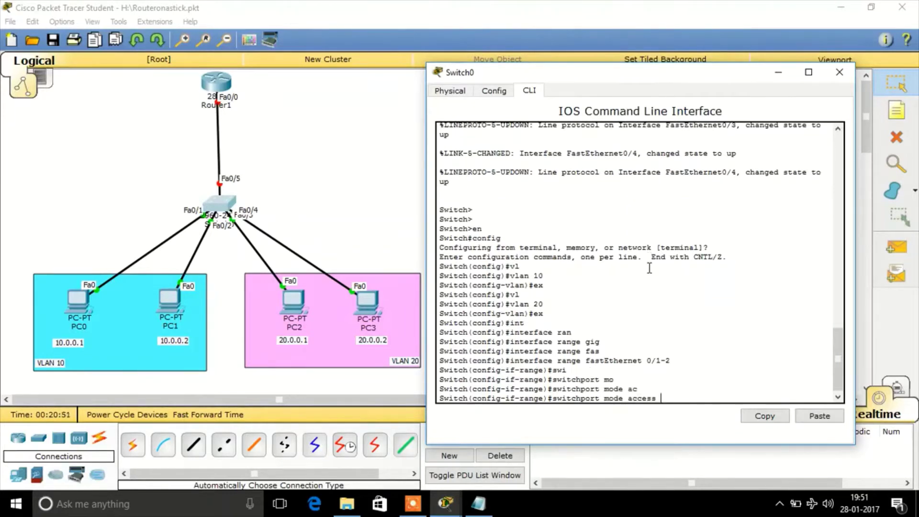
pyautogui.press('Return')
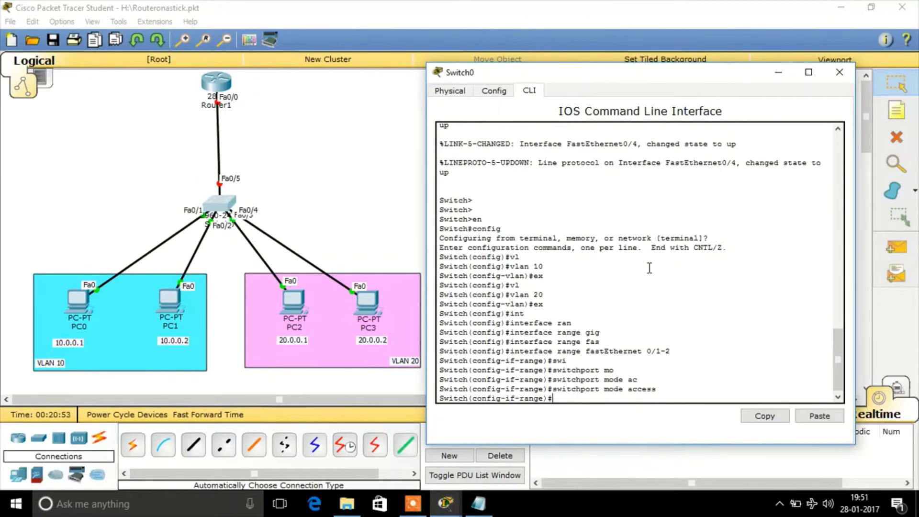
# Assign FastEthernet 0/1-2 to access VLAN 10 and exit the interface range configuration
pyautogui.write('sw')
pyautogui.press('Tab')
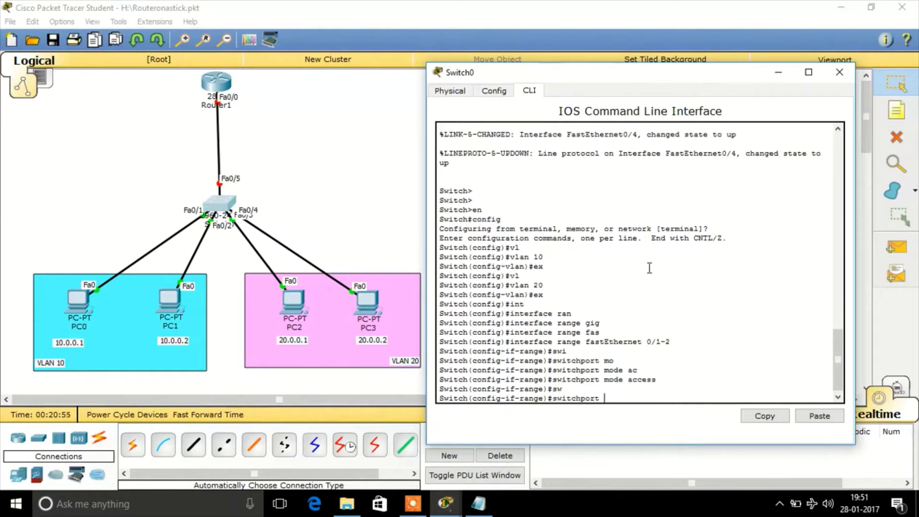
pyautogui.write('ac')
pyautogui.press('Tab')
pyautogui.write('vl')
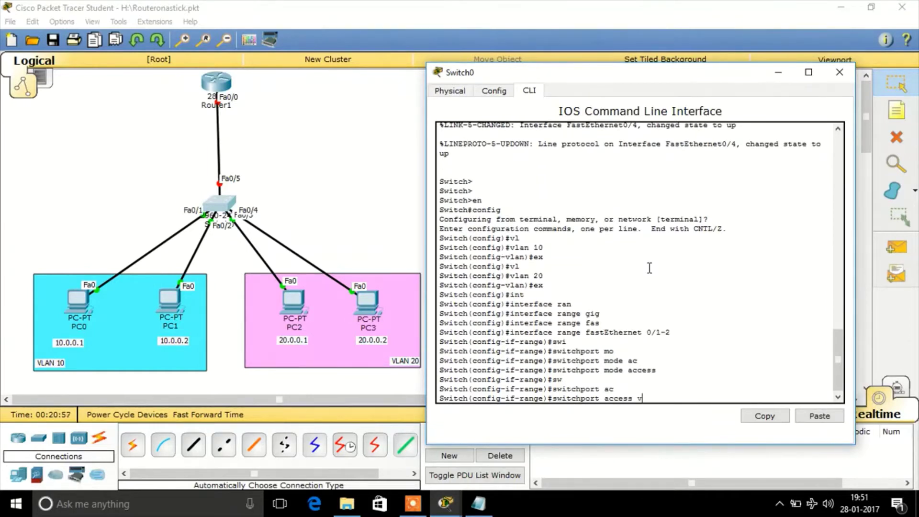
pyautogui.press('Tab')
pyautogui.write('1')
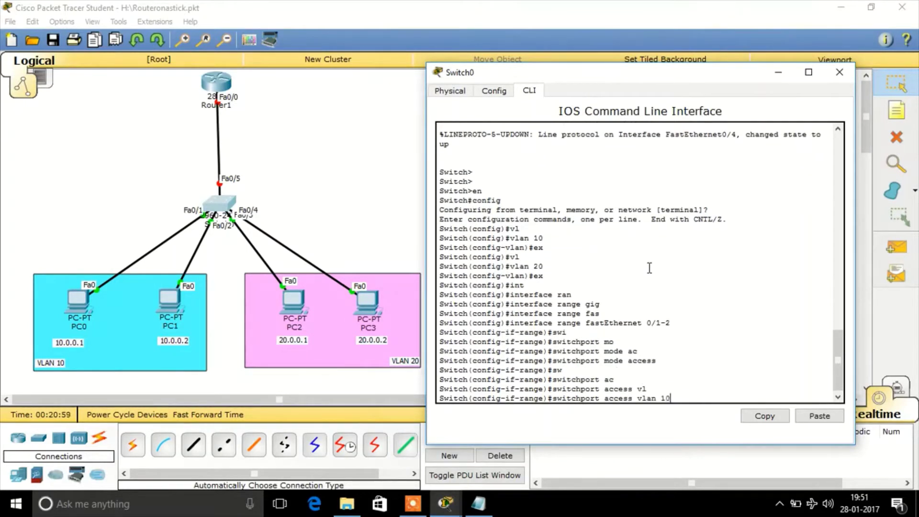
pyautogui.write('0')
pyautogui.press('Return')
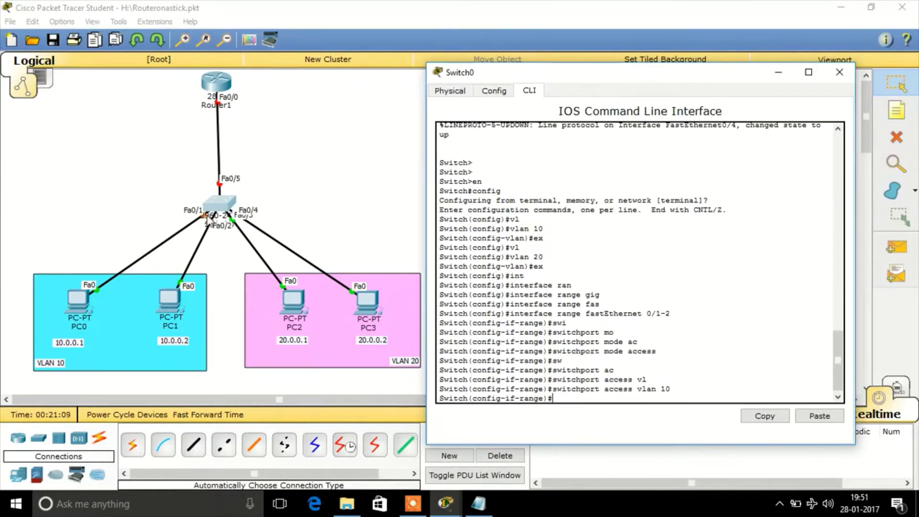
pyautogui.write('ex')
pyautogui.press('Return')
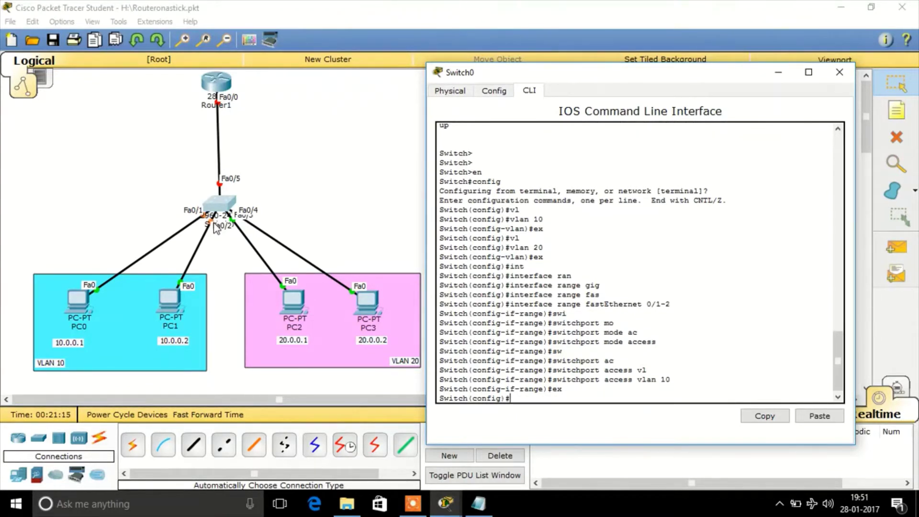
# Enter configuration mode for the interface range fastEthernet 0/3-4
pyautogui.write('int')
pyautogui.press('Tab')
pyautogui.write('ran')
pyautogui.press('Tab')
pyautogui.write('fa')
pyautogui.press('Tab')
pyautogui.write('0/3-4')
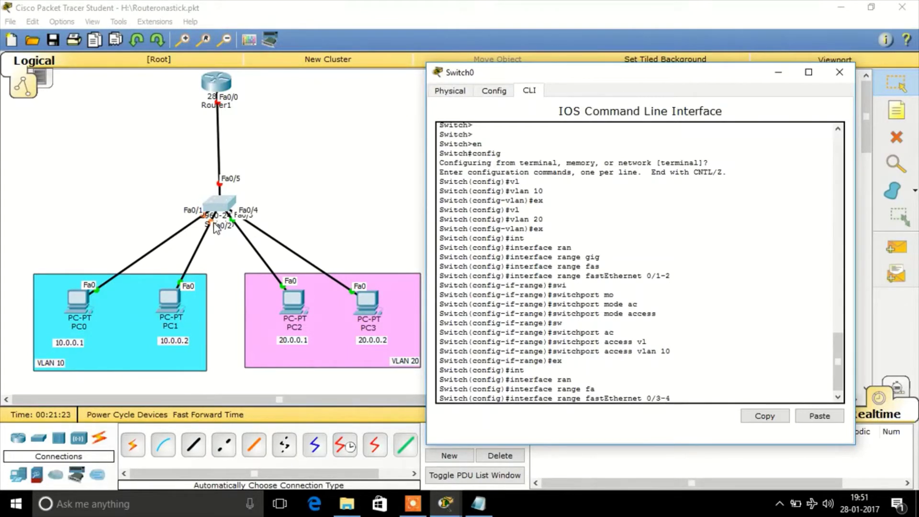
pyautogui.press('Return')
# Set the switchport mode of FastEthernet 0/3-4 to access
pyautogui.write('sw')
pyautogui.press('Tab')
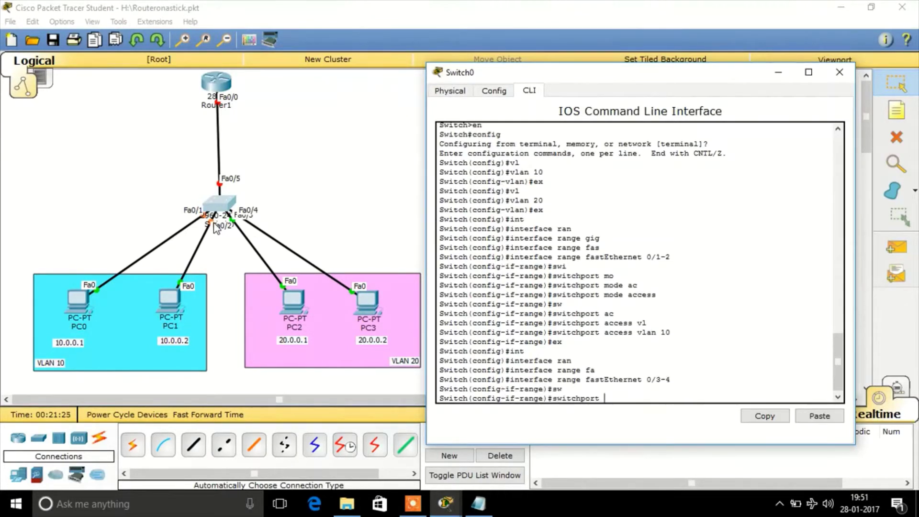
pyautogui.write('mo')
pyautogui.press('Tab')
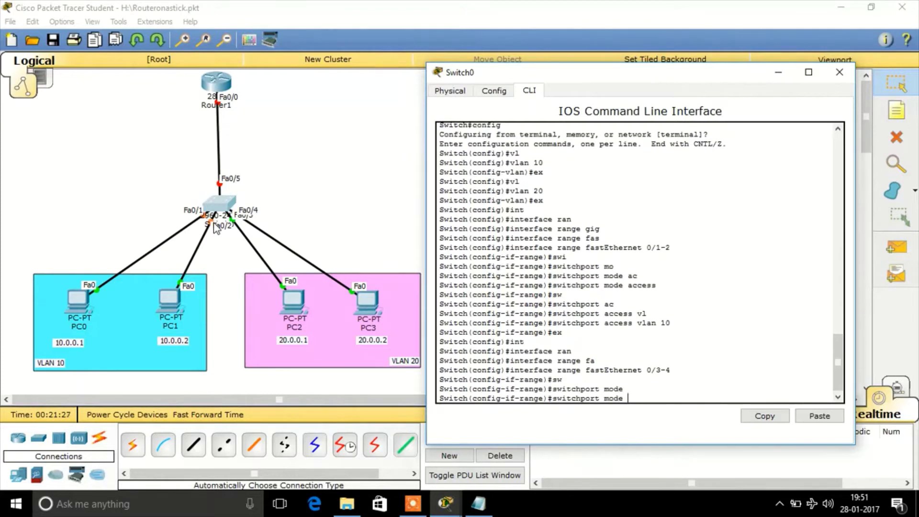
pyautogui.write('ac')
pyautogui.press('Tab')
pyautogui.press('Return')
# Assign FastEthernet 0/3-4 to access VLAN 20 and exit back to privileged EXEC mode
pyautogui.write('swi')
pyautogui.press('Tab')
pyautogui.write('ac')
pyautogui.press('Tab')
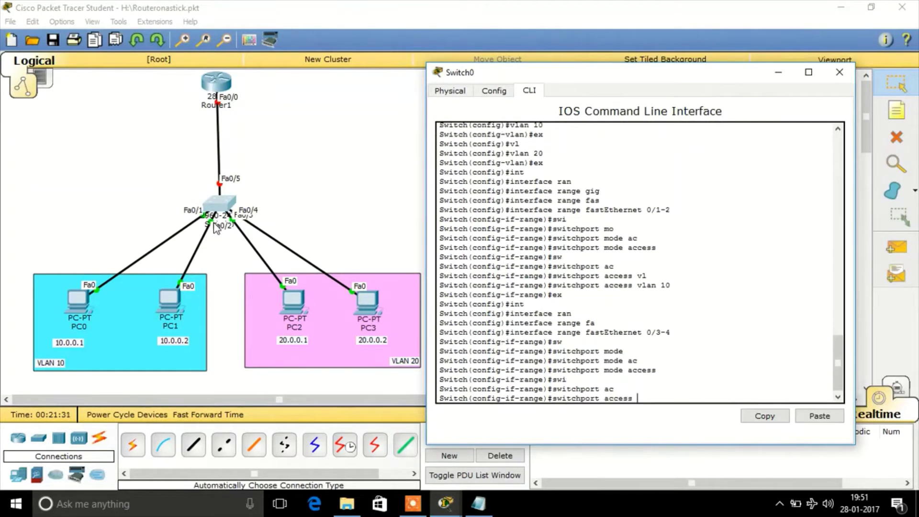
pyautogui.write('vl')
pyautogui.press('Tab')
pyautogui.write('20')
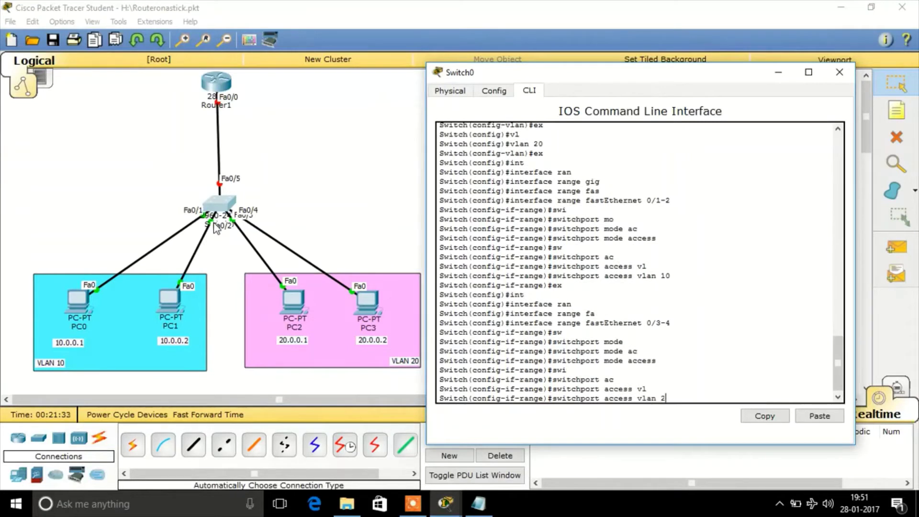
pyautogui.press('Return')
pyautogui.write('ex')
pyautogui.press('Return')
pyautogui.write('ex')
pyautogui.press('Return')
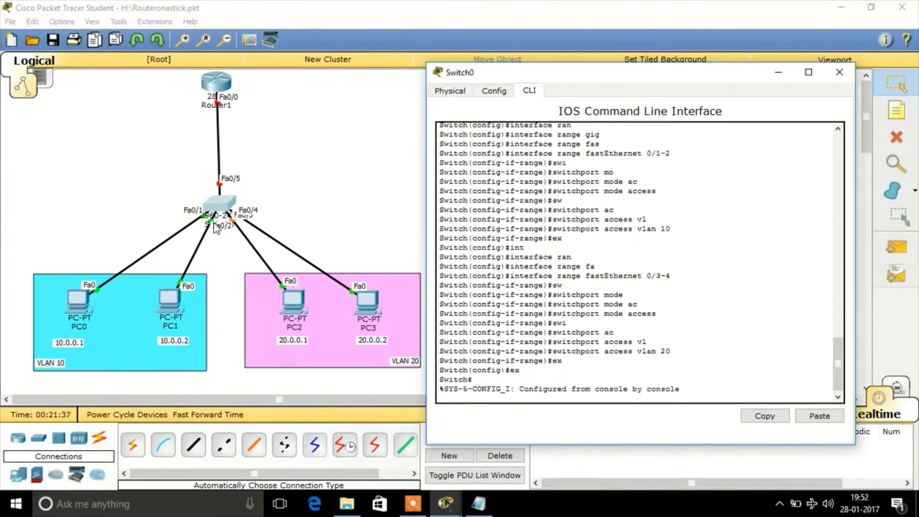
pyautogui.press('Return')
pyautogui.press('Return')
pyautogui.press('Return')
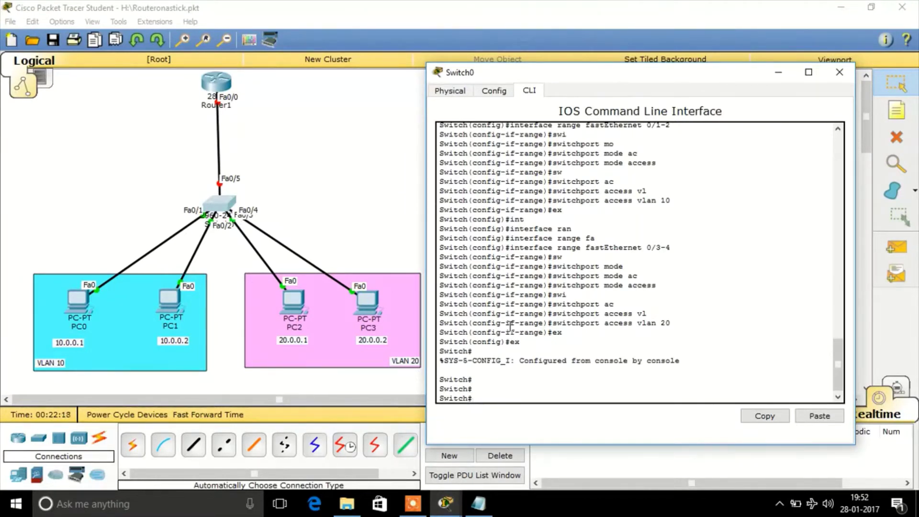
# Enter global configuration mode again with the configure terminal command
pyautogui.write('fa')
pyautogui.press('Tab')
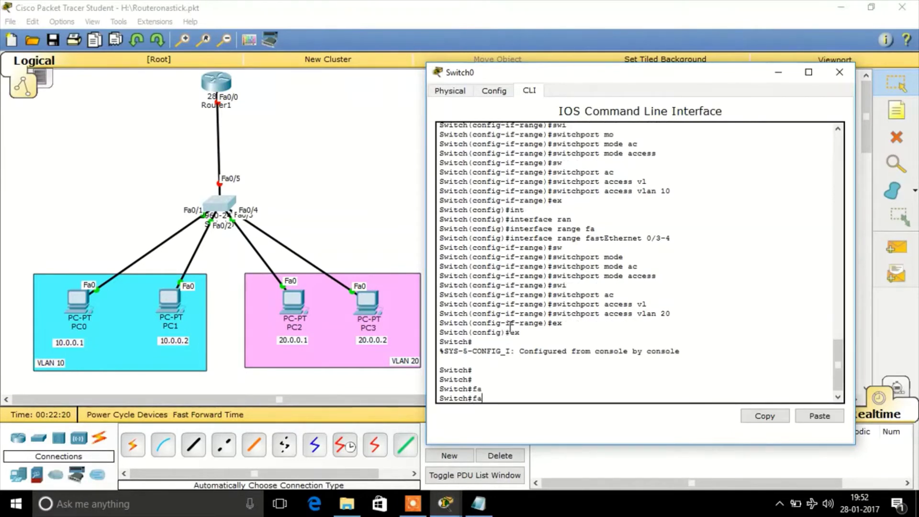
pyautogui.write('config')
pyautogui.press('Tab')
pyautogui.write('ter')
pyautogui.press('Tab')
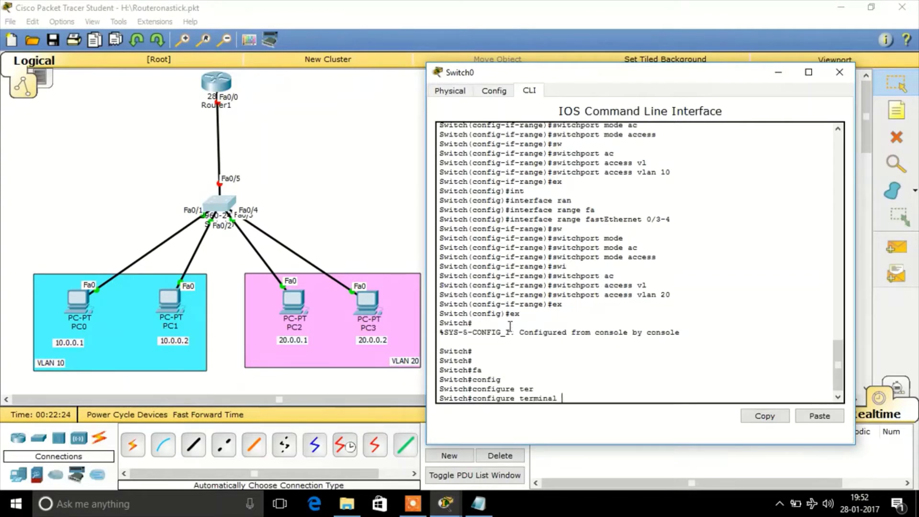
pyautogui.press('Return')
# Enter configuration mode for interface fastEthernet 0/5, the switch port linked to the router
pyautogui.write('int')
pyautogui.press('Tab')
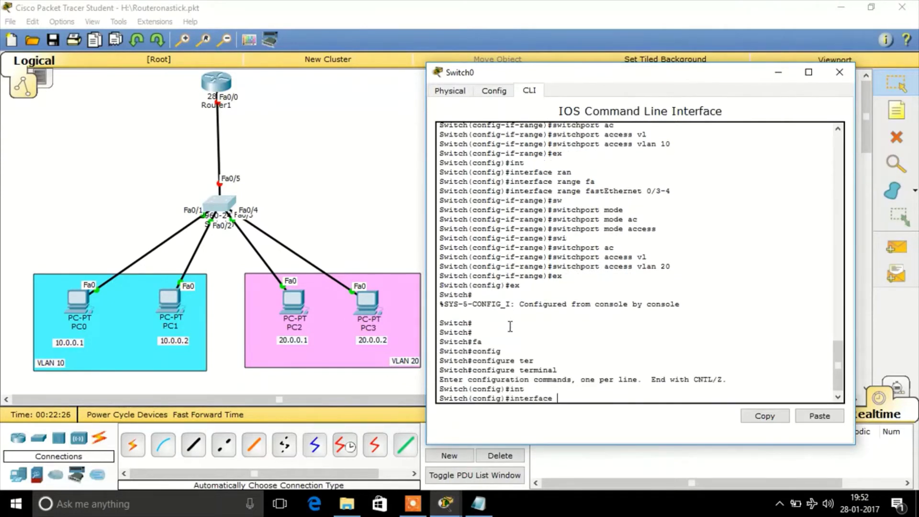
pyautogui.write('fa')
pyautogui.press('Tab')
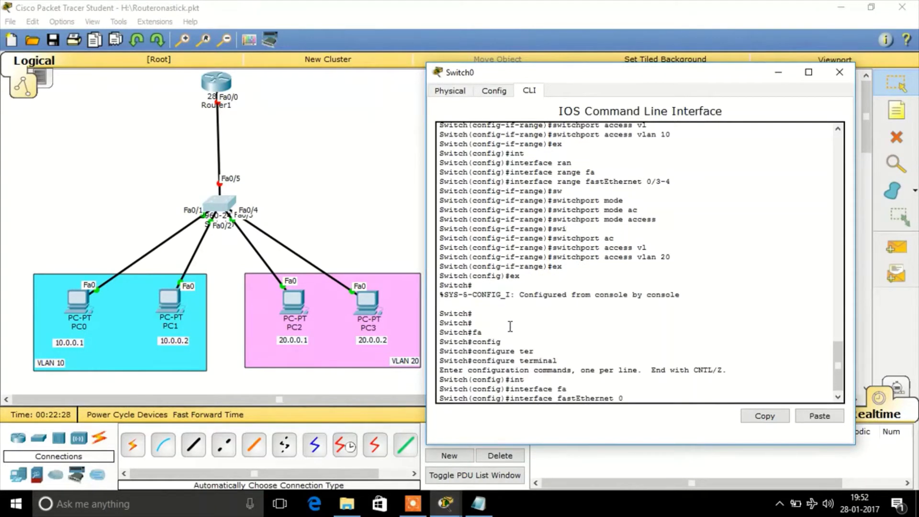
pyautogui.write('0/5')
pyautogui.press('Return')
# Set the switchport mode of FastEthernet 0/5 to trunk
pyautogui.write('sw')
pyautogui.press('Tab')
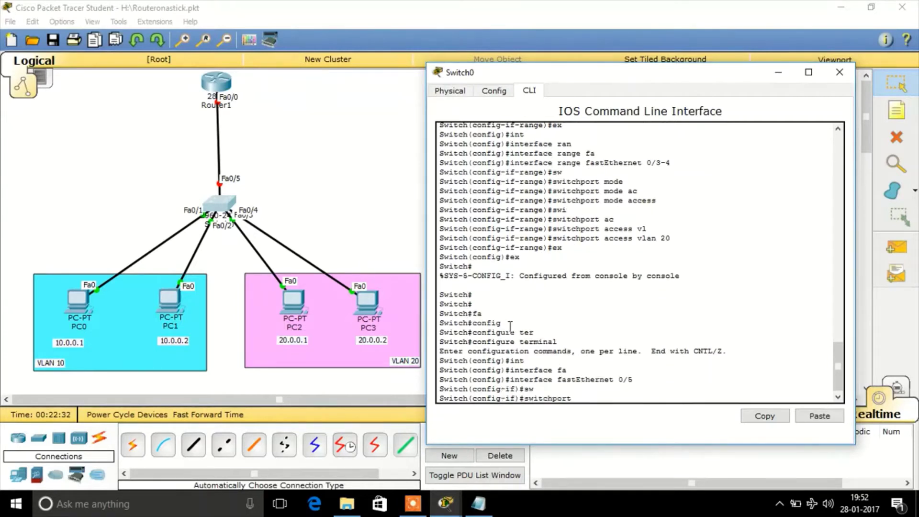
pyautogui.write('mode')
pyautogui.press('Tab')
pyautogui.write('tr')
pyautogui.press('Tab')
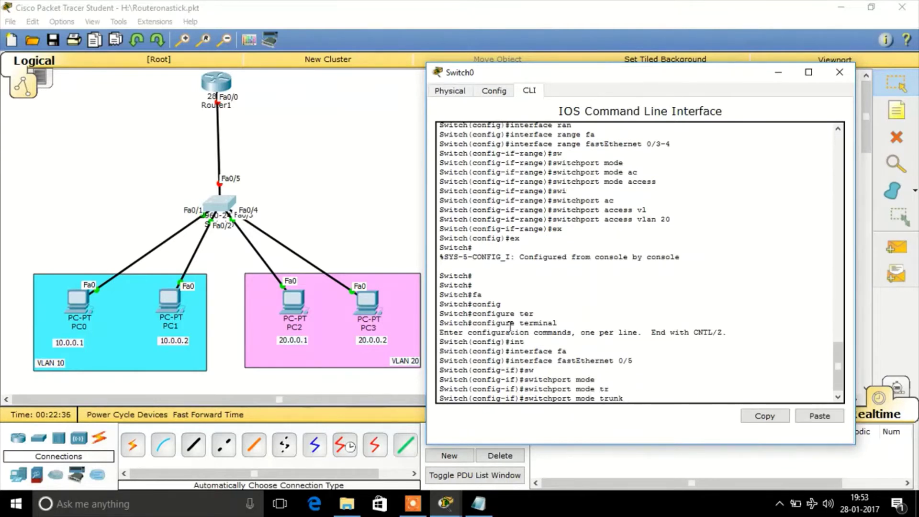
pyautogui.press('Return')
# Allow only VLANs 10,20 on the FastEthernet 0/5 trunk with the switchport trunk allowed vlan command
pyautogui.write('sw')
pyautogui.press('Tab')
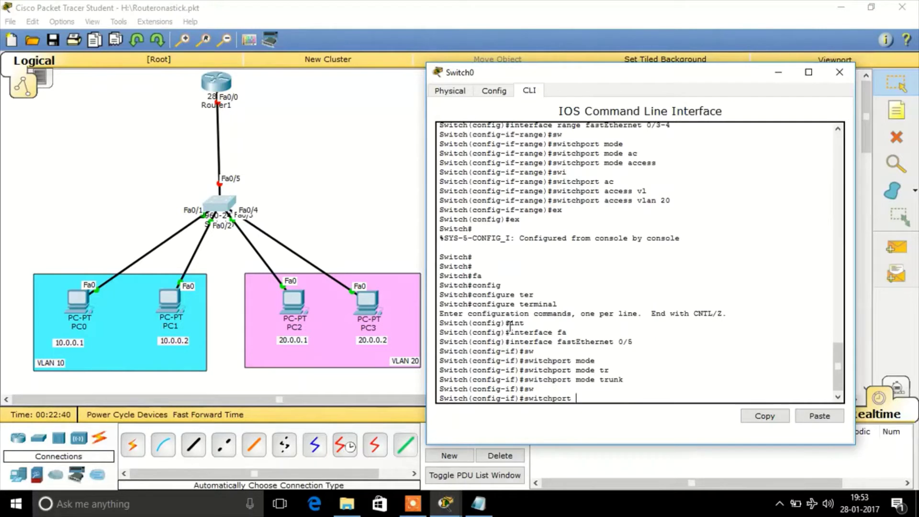
pyautogui.write('mo')
pyautogui.press('BackSpace')
pyautogui.write('a')
pyautogui.press('BackSpace')
pyautogui.write('tru')
pyautogui.write('n')
pyautogui.press('Tab')
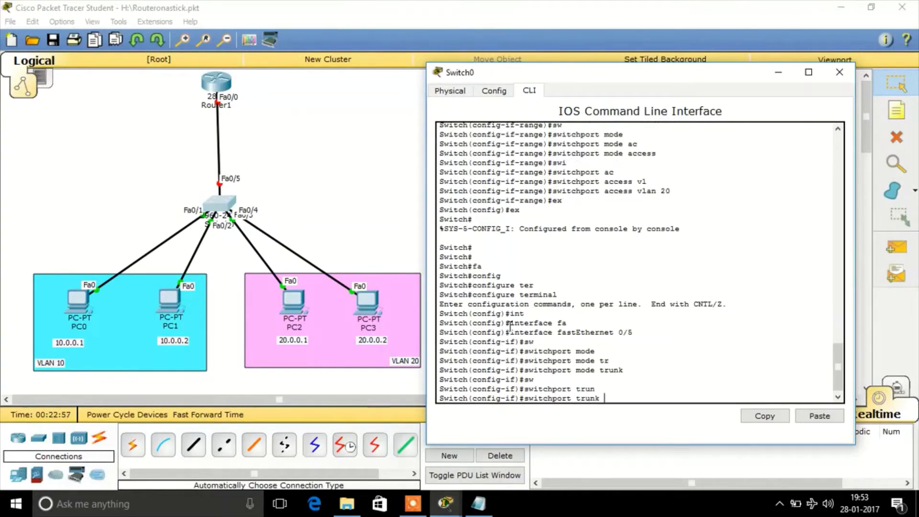
pyautogui.write('al')
pyautogui.press('Tab')
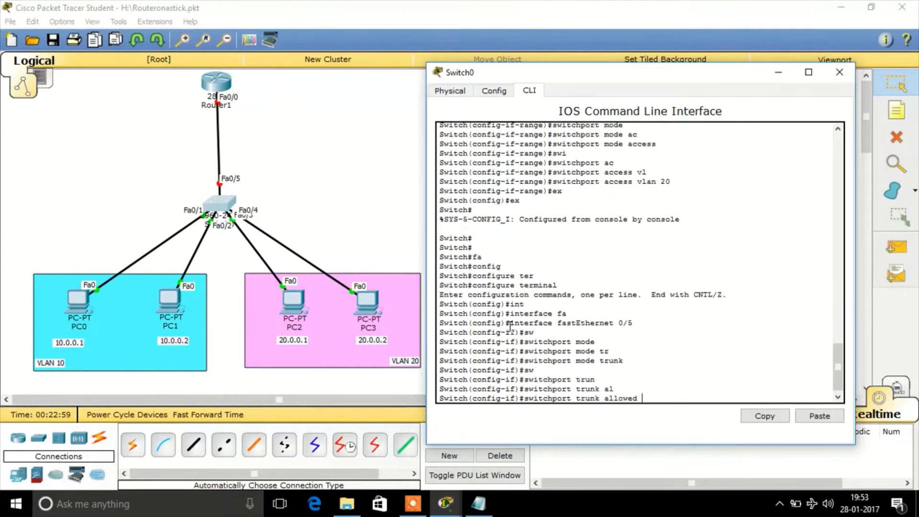
pyautogui.write('vl')
pyautogui.press('Tab')
pyautogui.write('1')
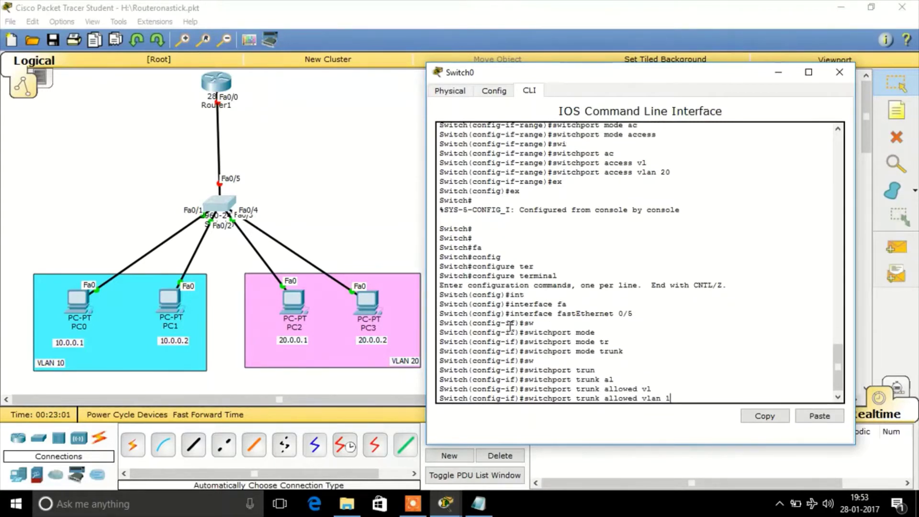
pyautogui.write('0,20')
pyautogui.press('Return')
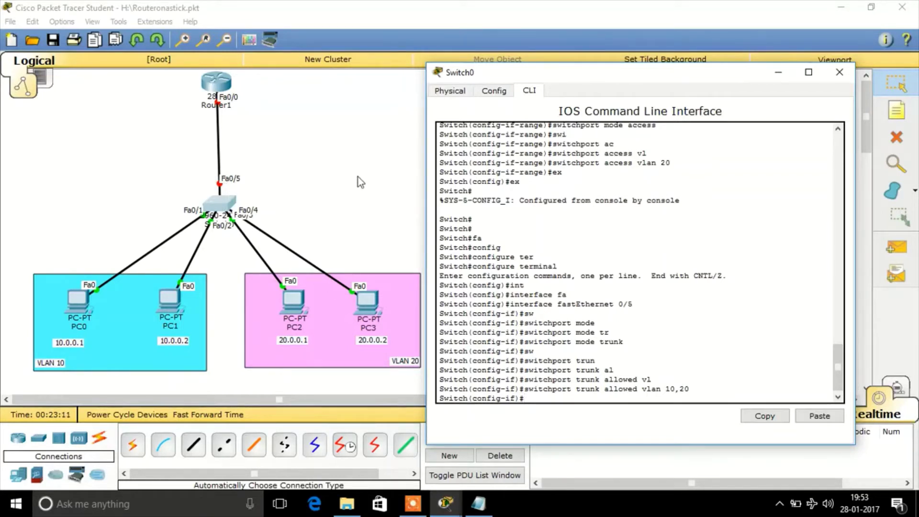
# Enable FastEthernet 0/5 with no shutdown and exit back to the switch's privileged EXEC mode
pyautogui.write('no shut')
pyautogui.press('Tab')
pyautogui.press('Return')
pyautogui.write('exit')
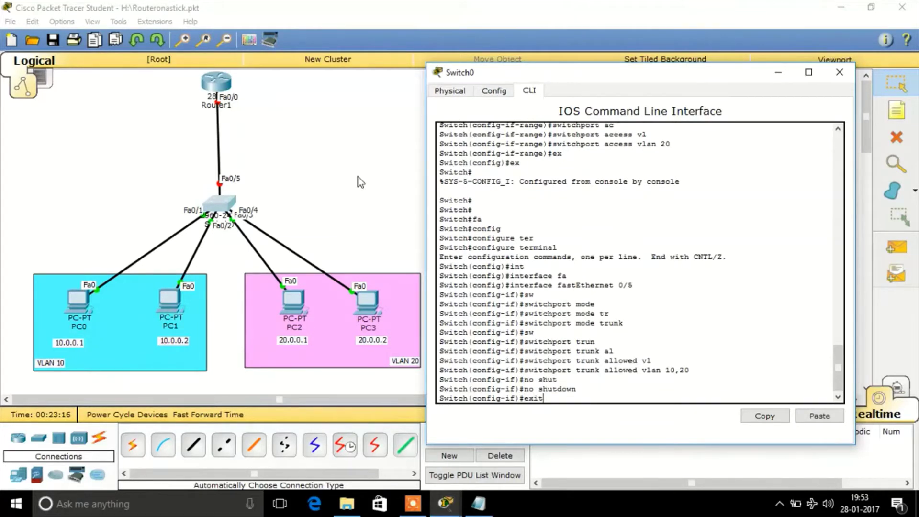
pyautogui.press('Return')
pyautogui.write('exit')
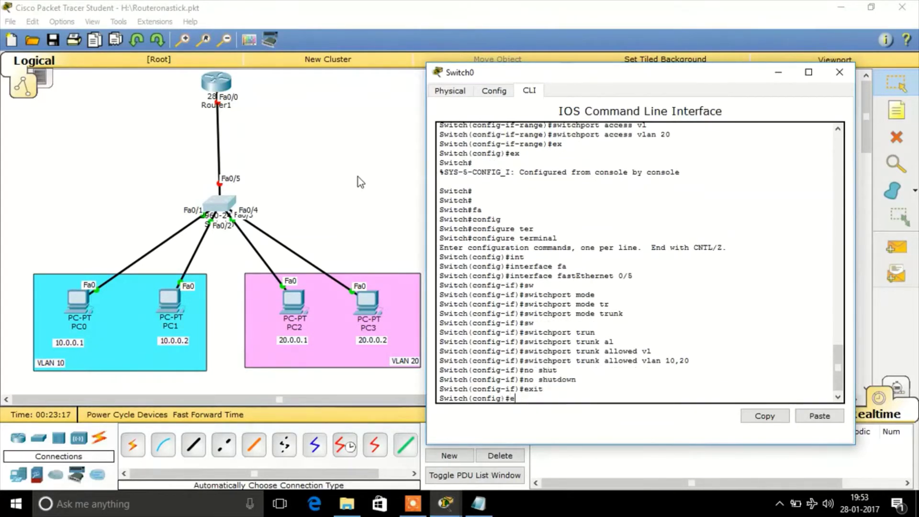
pyautogui.press('Return')
pyautogui.press('Return')
pyautogui.press('Return')
pyautogui.press('Return')
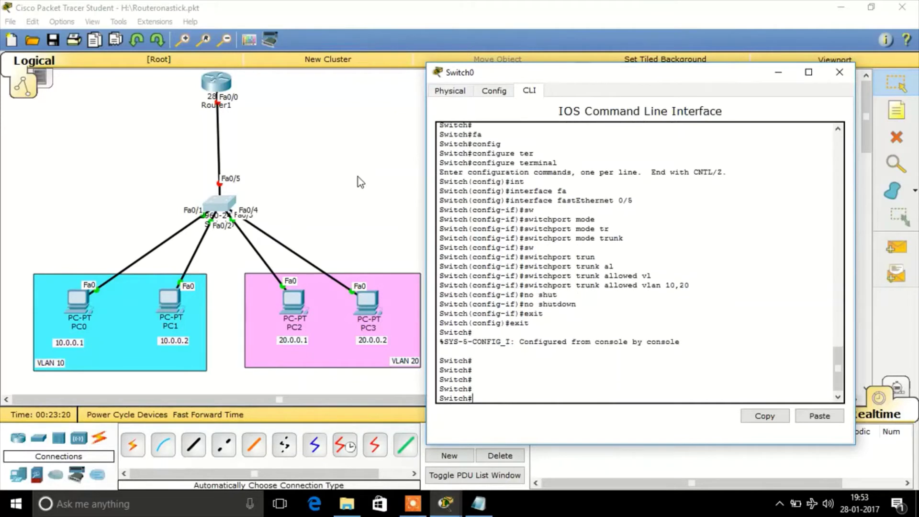
# Save the switch configuration with the write command and close the Switch0 window
pyautogui.write('wr')
pyautogui.press('Tab')
pyautogui.press('Return')
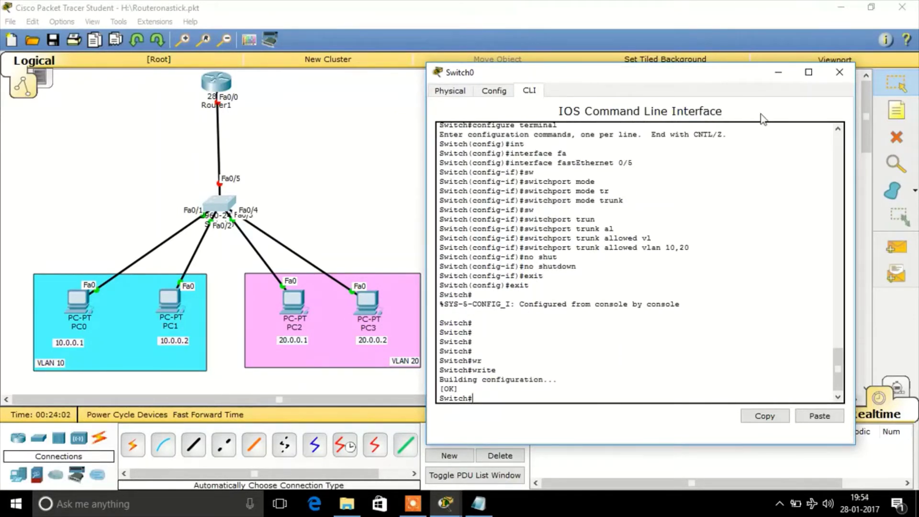
pyautogui.click(840, 73)
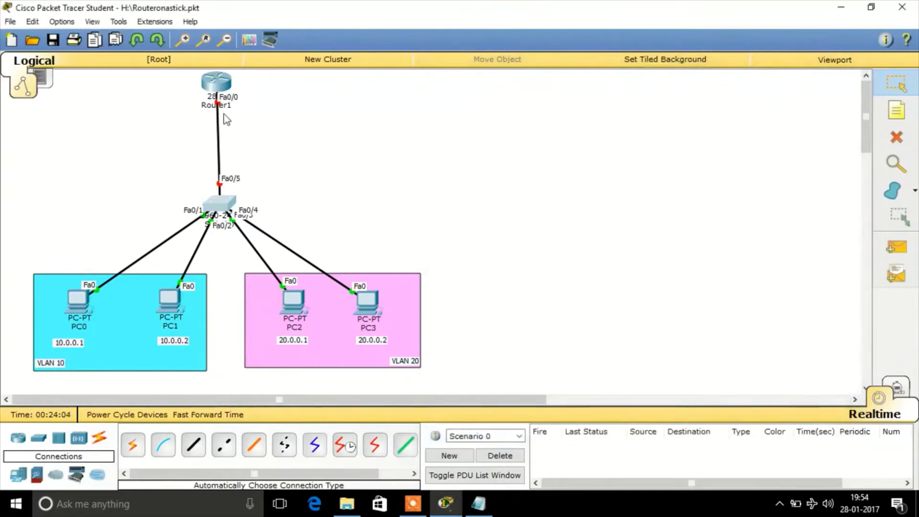
# Open Router1's command line, answer no to the initial configuration dialog and get to the user EXEC prompt
pyautogui.click(220, 77)
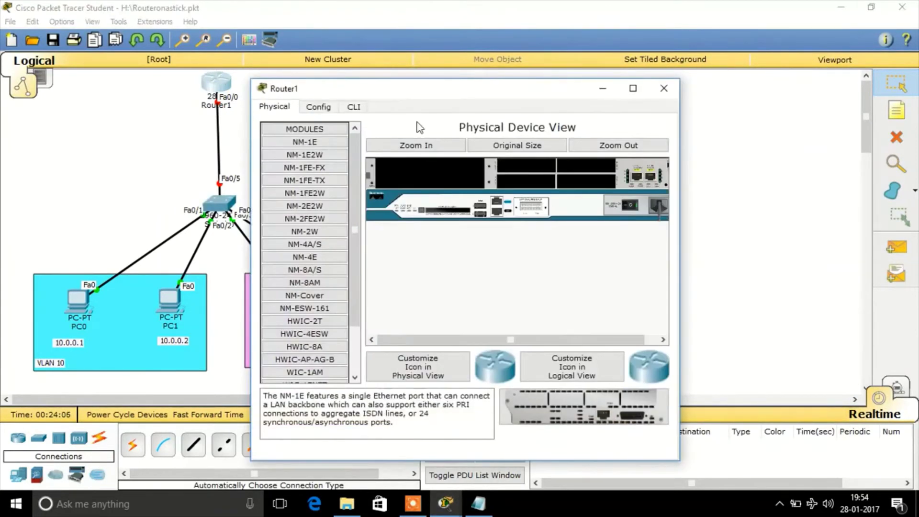
pyautogui.click(354, 106)
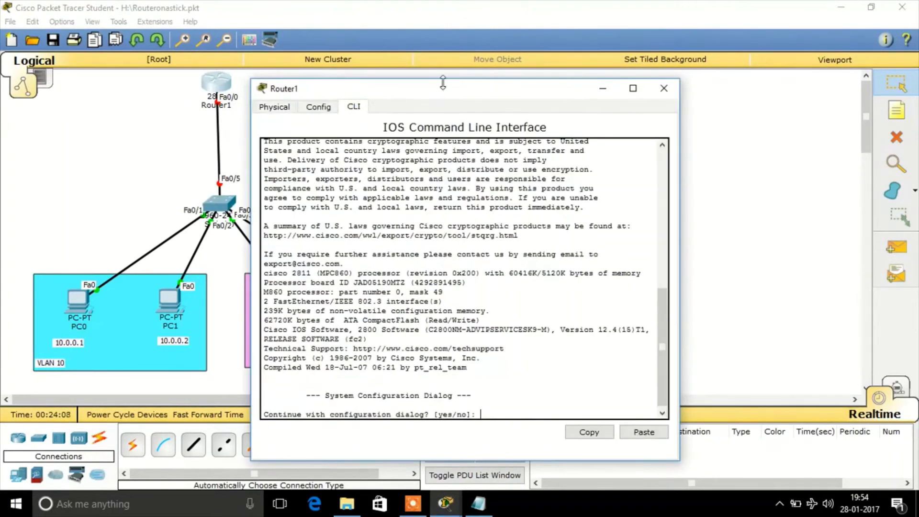
pyautogui.moveTo(443, 85); pyautogui.dragTo(645, 62)
pyautogui.write('no')
pyautogui.press('Return')
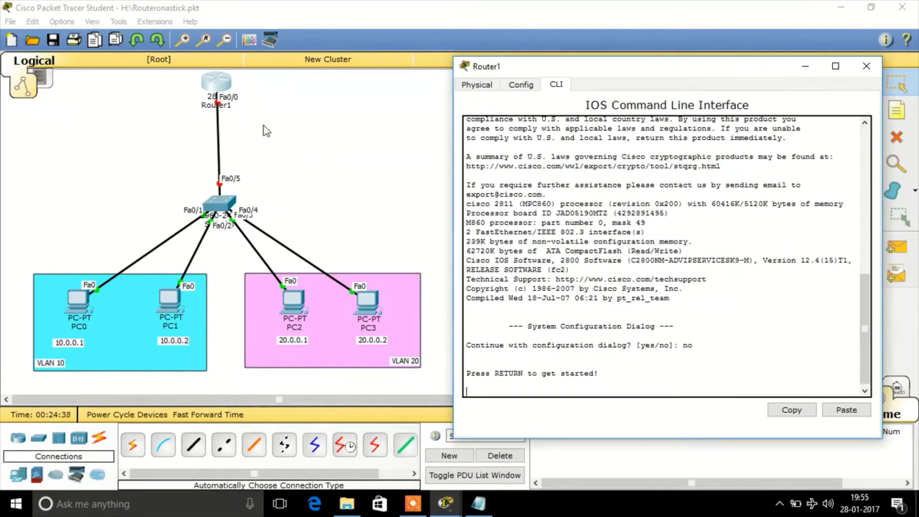
pyautogui.press('Return')
pyautogui.press('Return')
pyautogui.press('Return')
pyautogui.press('Return')
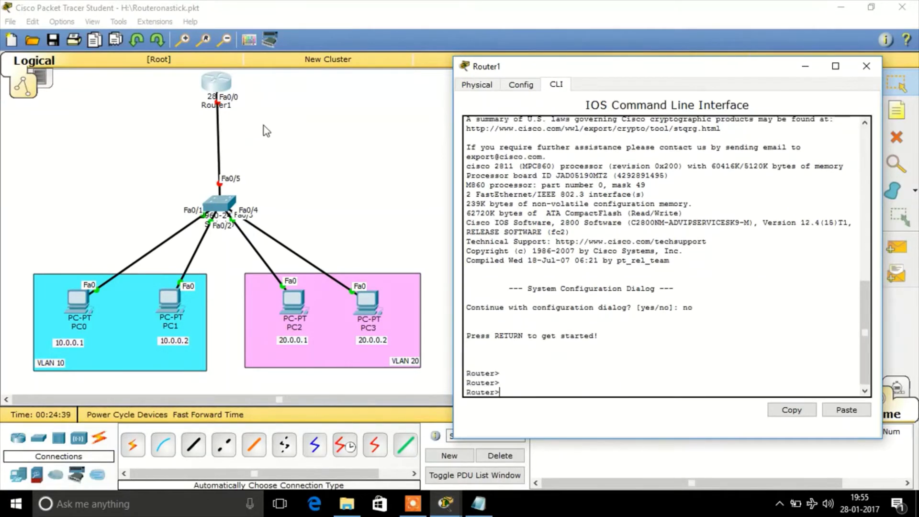
# Enter privileged EXEC mode on Router1 and go into global configuration mode from the terminal
pyautogui.write('en')
pyautogui.press('Return')
pyautogui.press('Return')
pyautogui.press('Return')
pyautogui.press('Return')
pyautogui.press('Return')
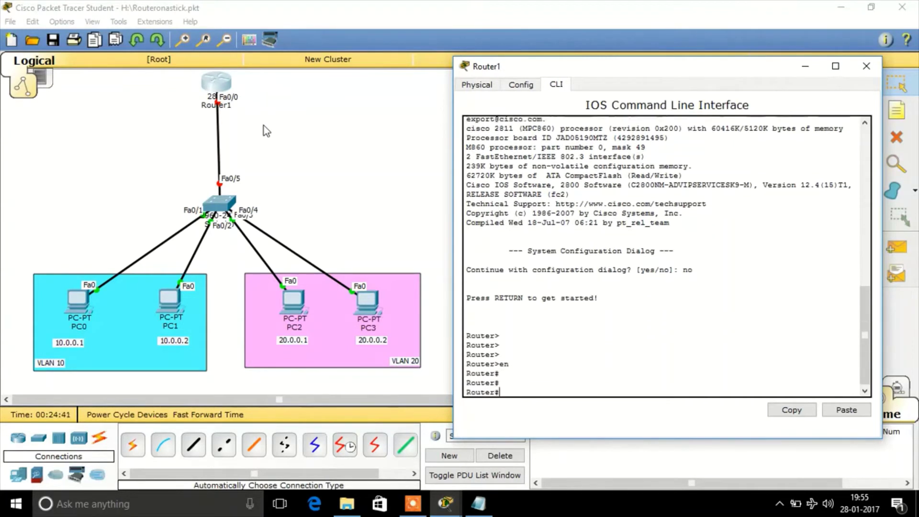
pyautogui.write('confi')
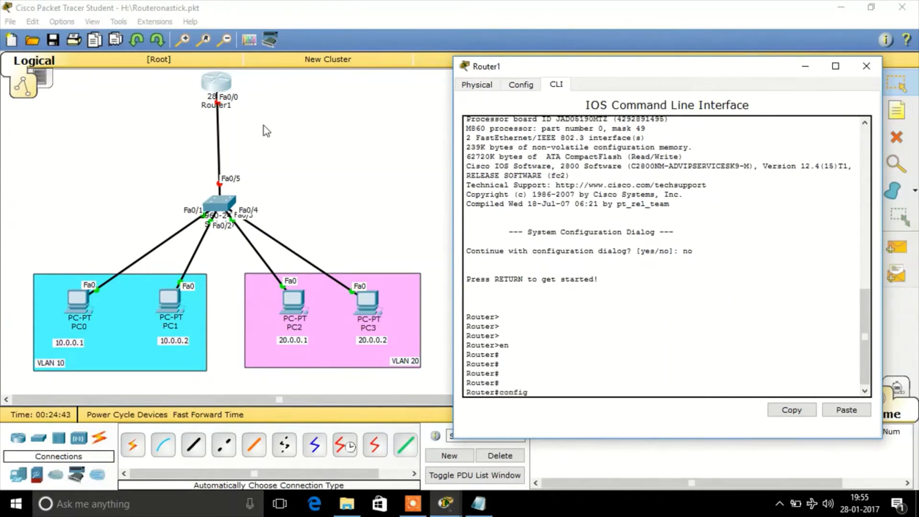
pyautogui.write('g')
pyautogui.press('Return')
# Create subinterface fastEthernet 0/0.10 on Router1 for VLAN 10
pyautogui.write('int')
pyautogui.press('Tab')
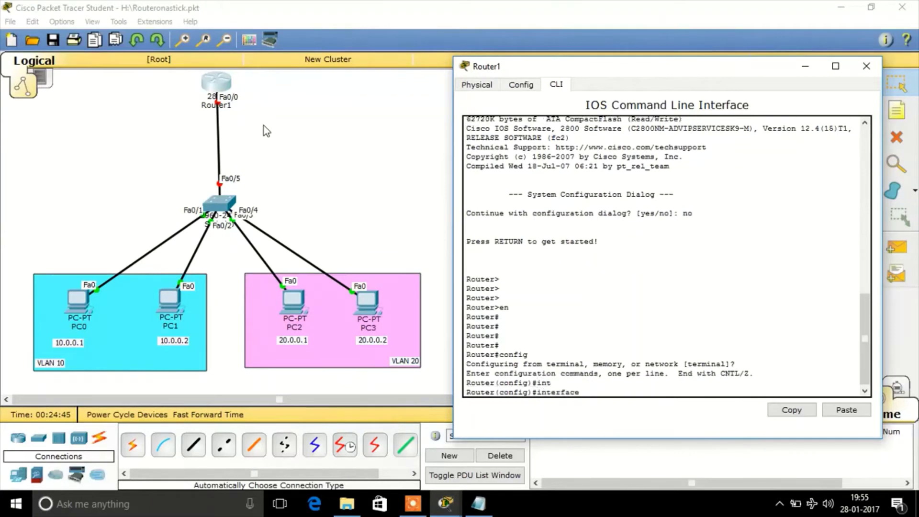
pyautogui.write('fa')
pyautogui.press('Tab')
pyautogui.write('0/')
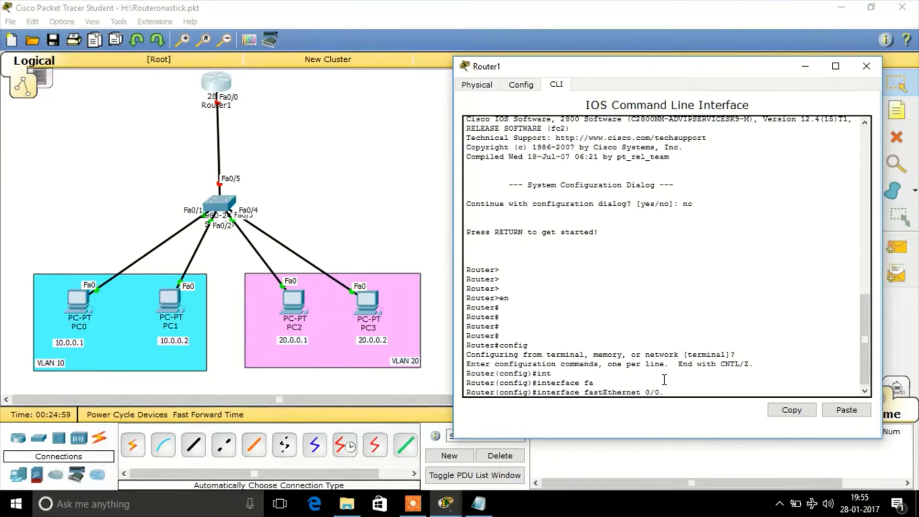
pyautogui.write('0')
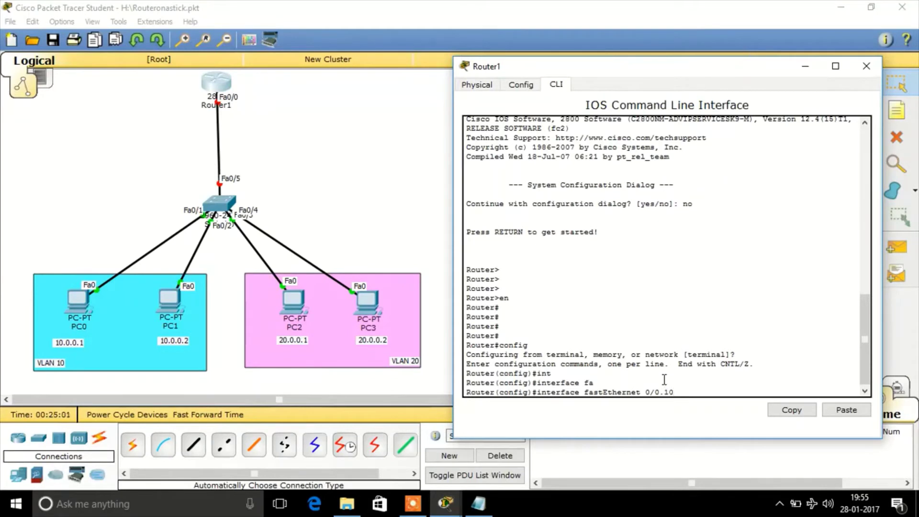
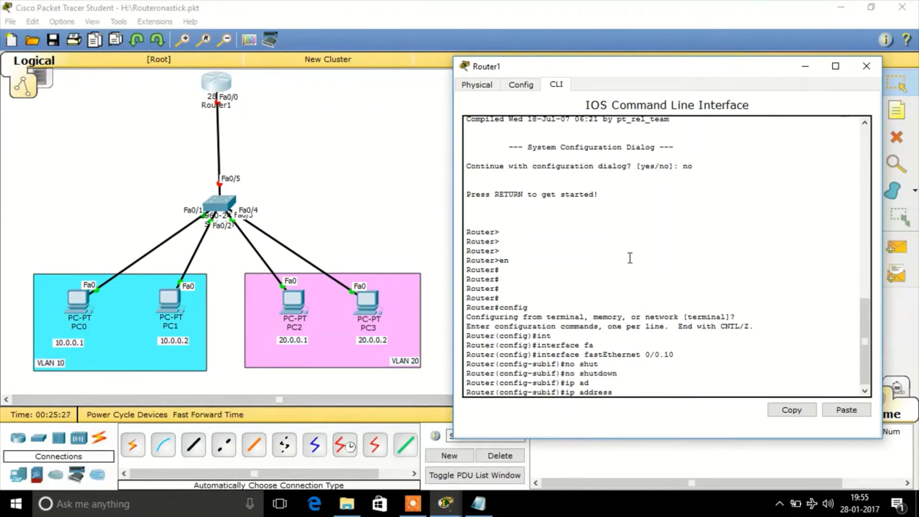
# Try to assign IP address 10.0.0.50 with mask 255.255.255.0 to the subinterface without setting encapsulation
pyautogui.write('0.0.50 255.255.255.0')
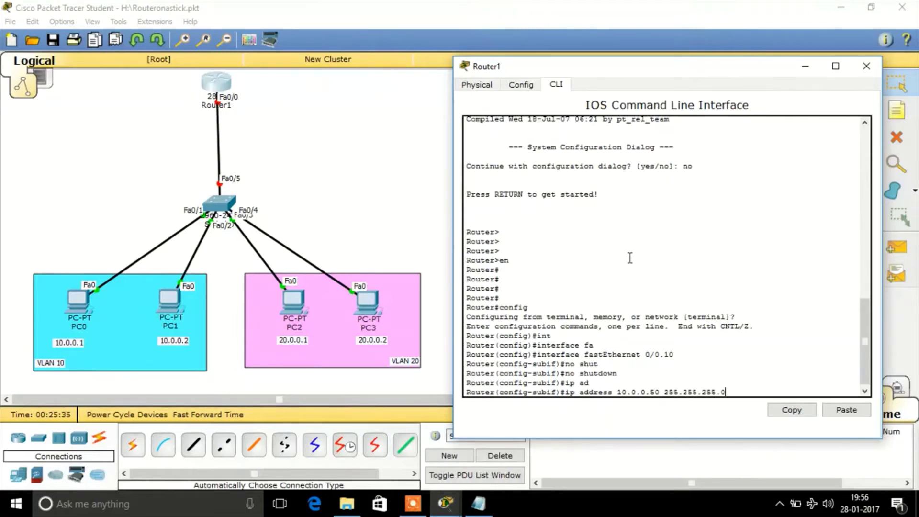
pyautogui.press('Return')
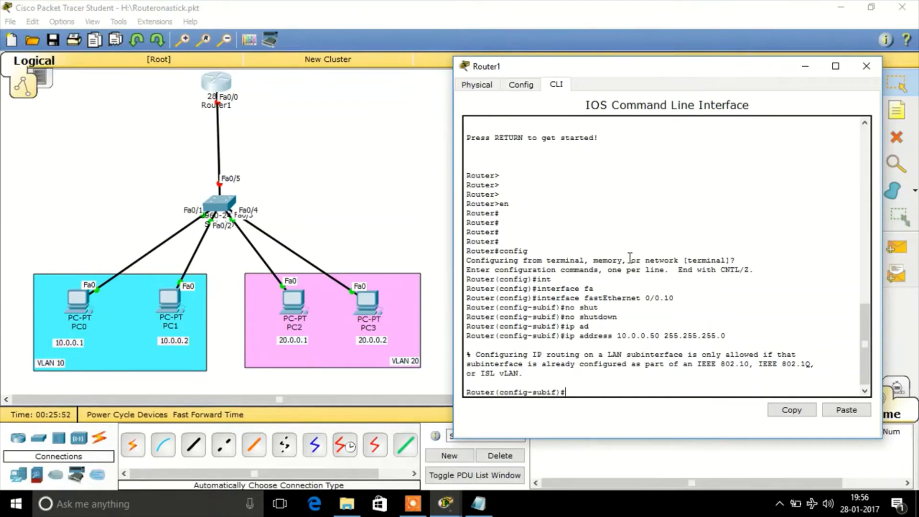
# Set the encapsulation of subinterface FastEthernet 0/0.10 to dot1Q with VLAN ID 10
pyautogui.write('dot')
pyautogui.press('Tab')
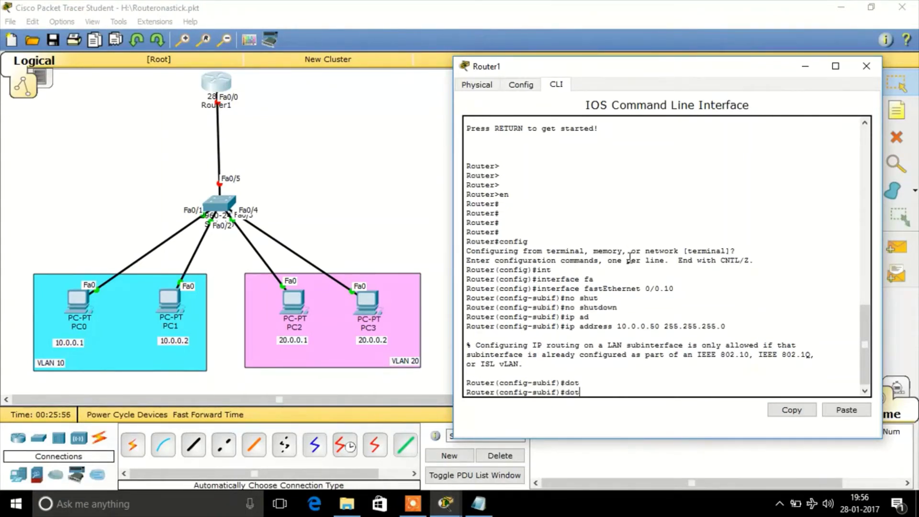
pyautogui.press('BackSpace')
pyautogui.press('BackSpace')
pyautogui.write('enca')
pyautogui.press('Tab')
pyautogui.write('dot')
pyautogui.press('Tab')
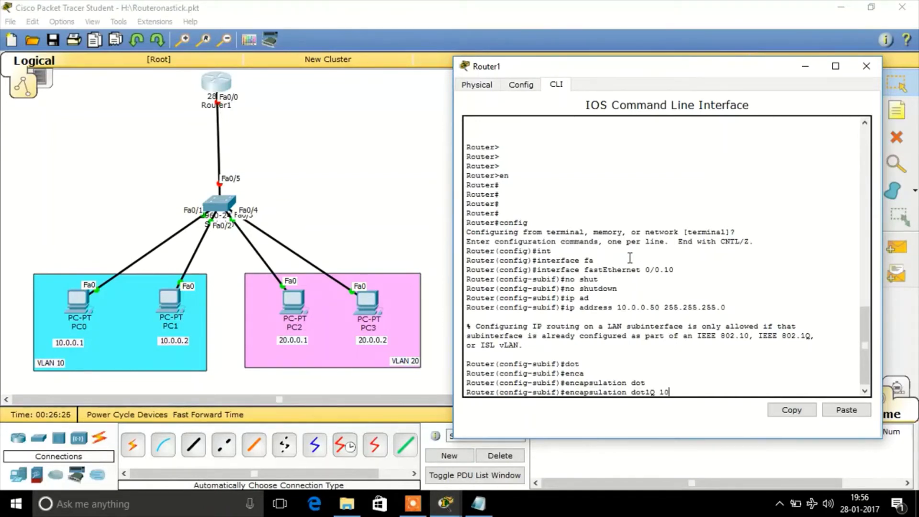
pyautogui.press('Return')
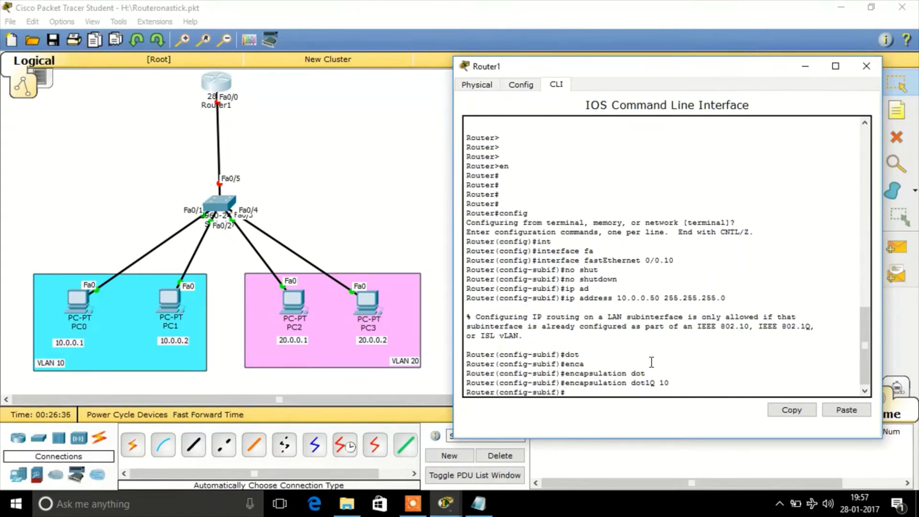
# Assign IP address 10.0.0.50 with mask 255.255.255.0 to subinterface FastEthernet 0/0.10
pyautogui.press('Up')
pyautogui.press('Up')
pyautogui.press('Up')
pyautogui.press('Up')
pyautogui.press('Up')
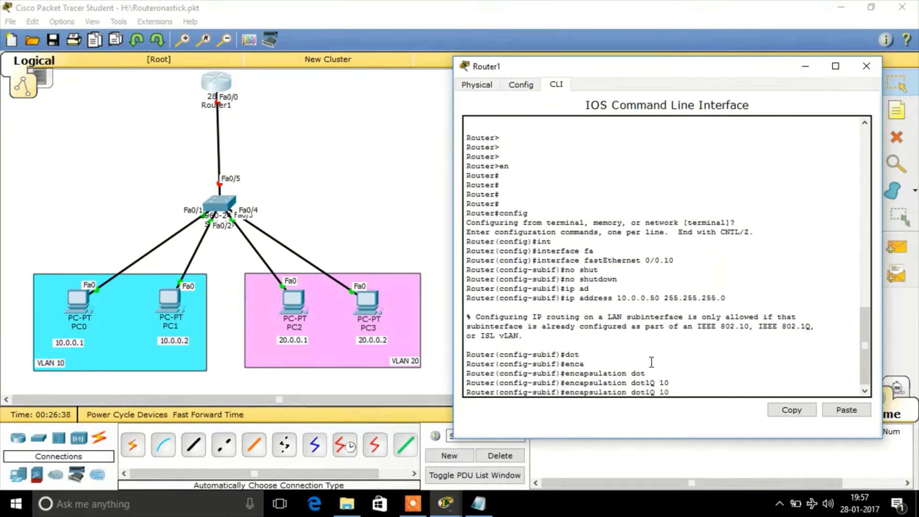
pyautogui.press('Return')
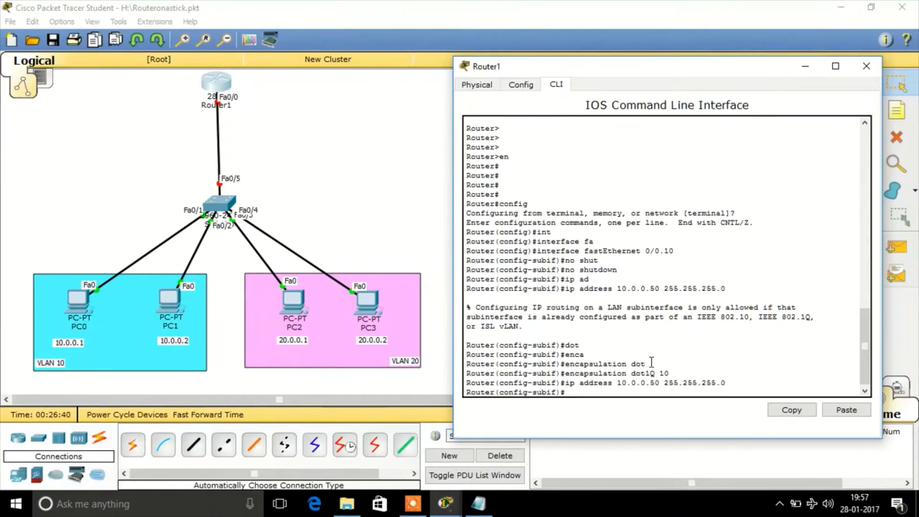
# Enable subinterface FastEthernet 0/0.10 with no shutdown and exit to global configuration mode
pyautogui.write('no shut')
pyautogui.press('Tab')
pyautogui.press('Return')
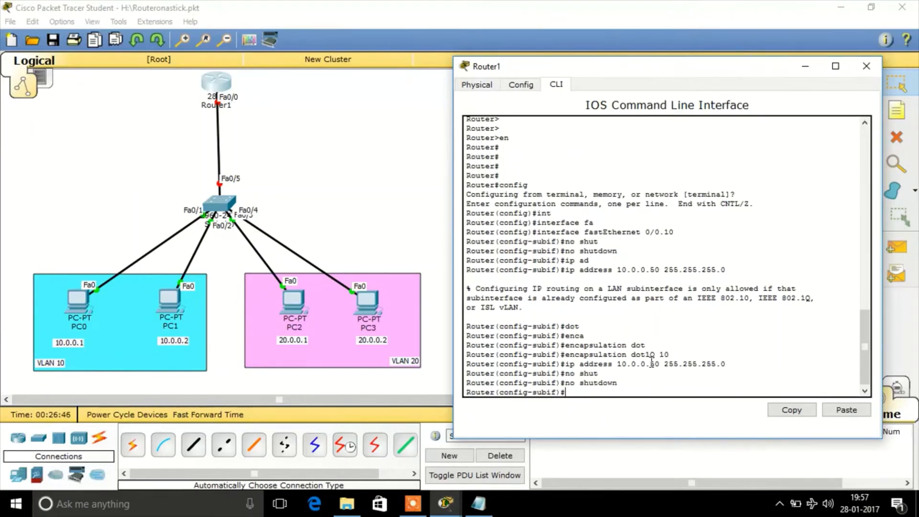
pyautogui.write('ex')
pyautogui.press('Return')
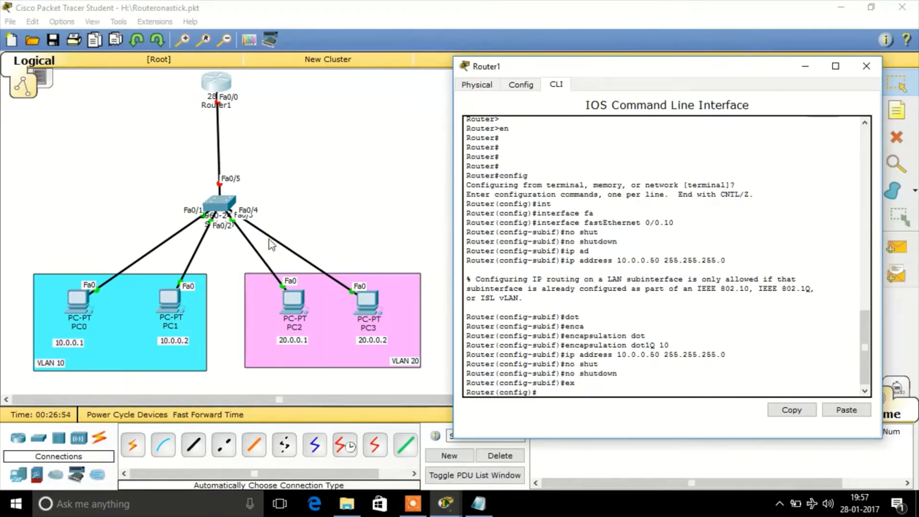
# Create subinterface fastEthernet 0/0.20 on Router1 and enable it with no shutdown
pyautogui.write('int')
pyautogui.press('Tab')
pyautogui.write('fa')
pyautogui.press('Tab')
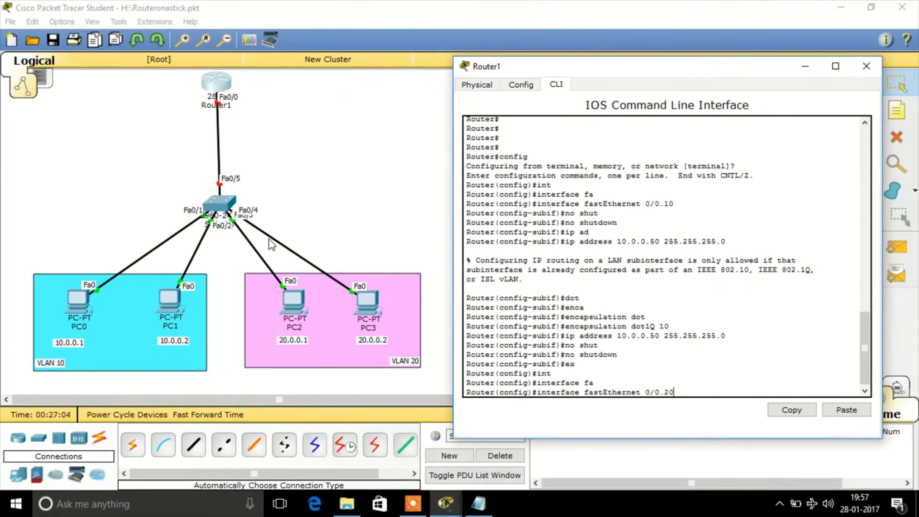
pyautogui.press('Return')
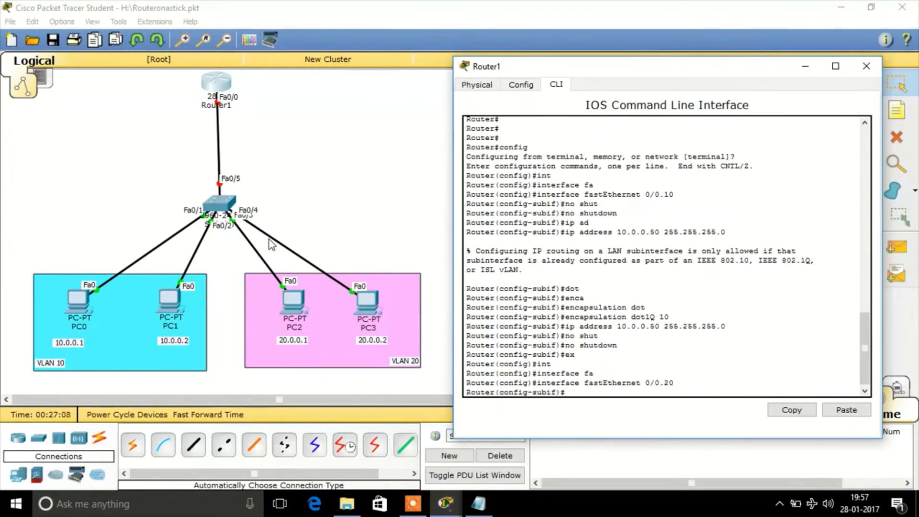
pyautogui.write('no shut')
pyautogui.press('Tab')
pyautogui.press('Return')
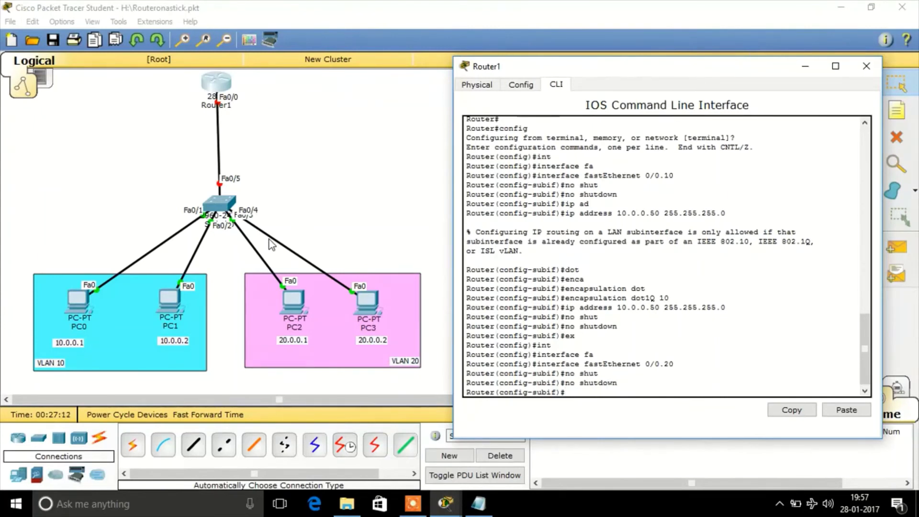
# Set the encapsulation of subinterface FastEthernet 0/0.20 to dot1Q with VLAN ID 20
pyautogui.write('enca')
pyautogui.press('Tab')
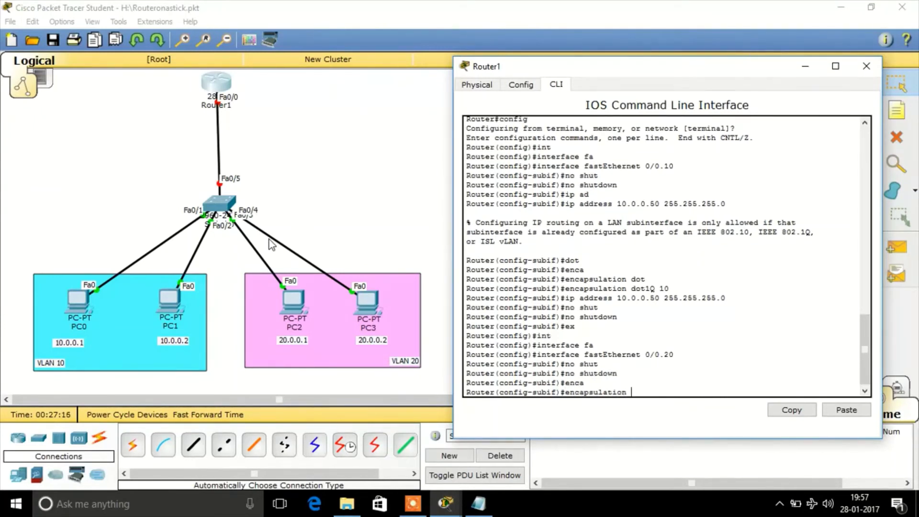
pyautogui.write('do')
pyautogui.press('Tab')
pyautogui.write('20')
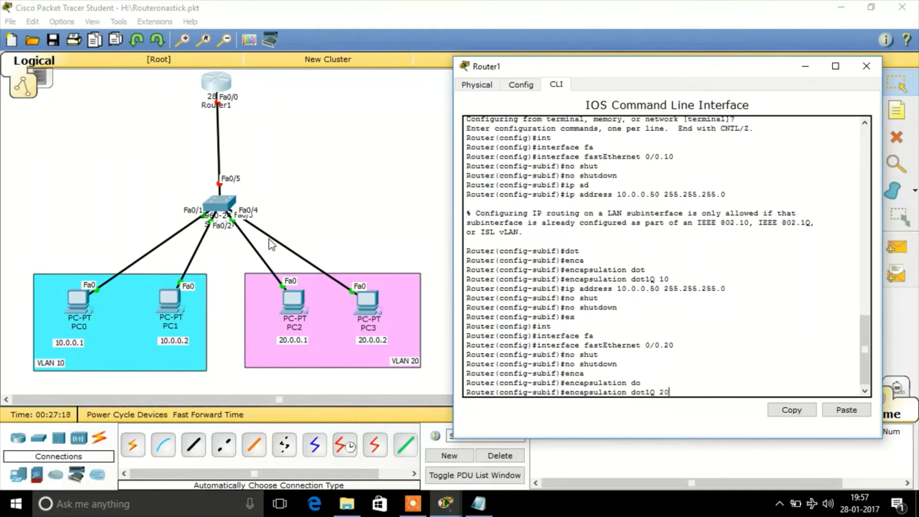
pyautogui.press('Return')
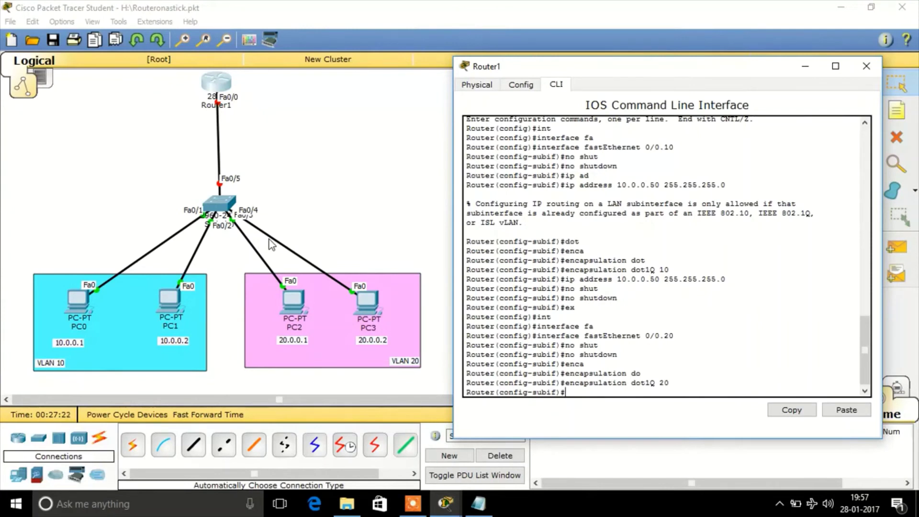
# Assign IP address 20.0.0.50 with mask 255.255.255.0 to subinterface FastEthernet 0/0.20
pyautogui.write('ip add')
pyautogui.press('Tab')
pyautogui.write('20.0.')
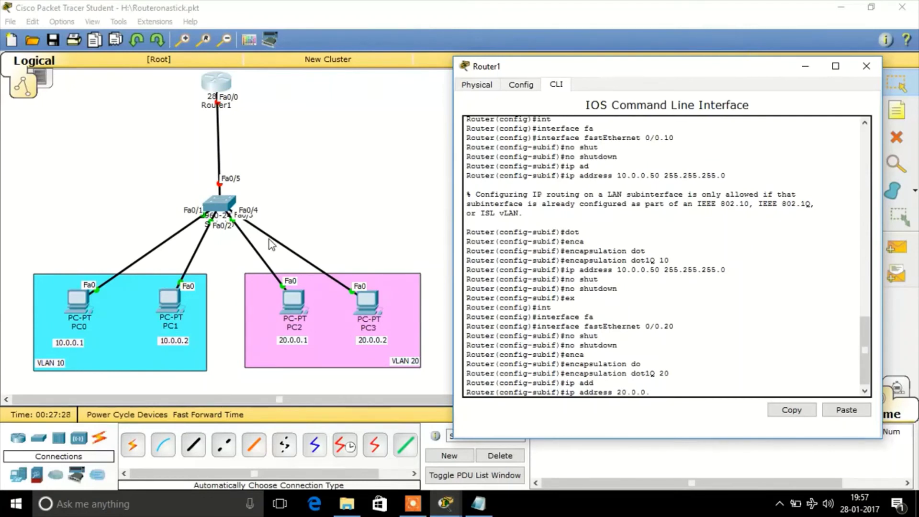
pyautogui.write('0.50 255.255.255.0')
pyautogui.press('Return')
# Enable subinterface FastEthernet 0/0.20 with no shutdown and exit to global configuration mode
pyautogui.write('no shut')
pyautogui.press('Tab')
pyautogui.press('Return')
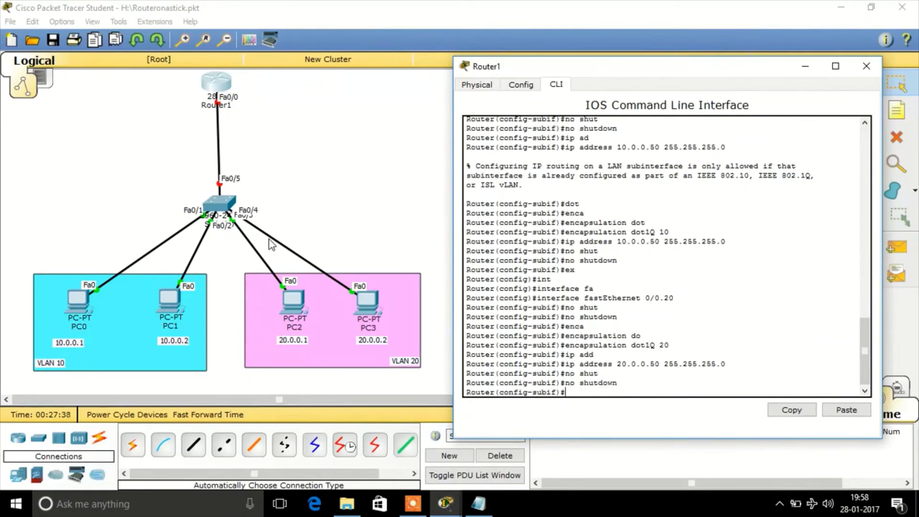
pyautogui.write('ex')
pyautogui.press('Return')
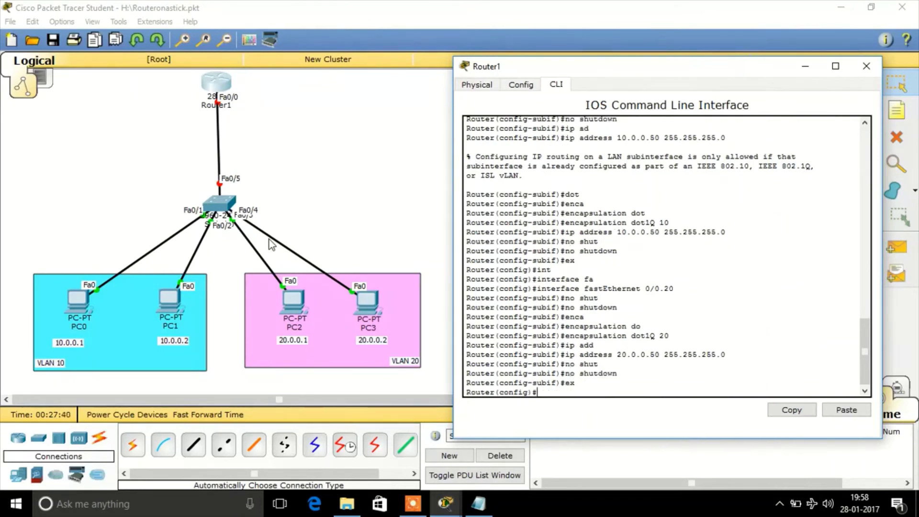
# Try to enter interface configuration mode on Router1 with the command int fastEthernet fa0/0
pyautogui.write('int fa')
pyautogui.press('Tab')
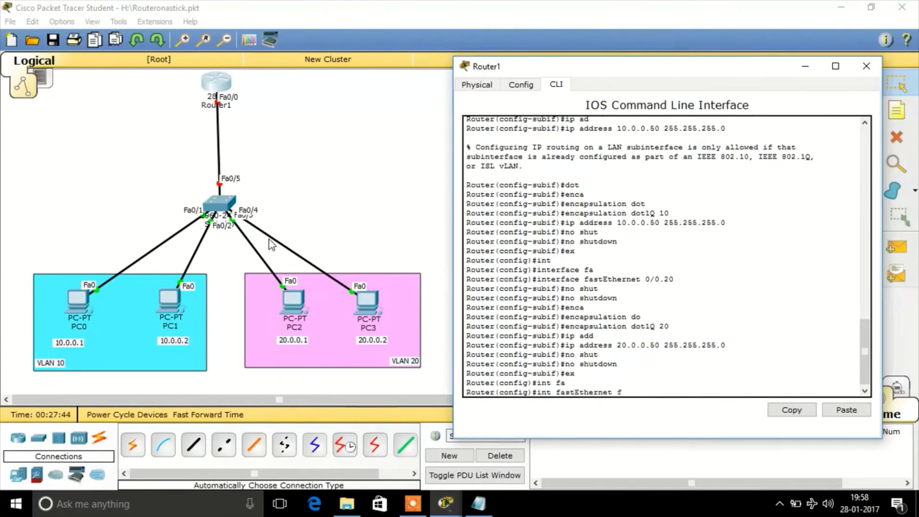
pyautogui.write('fa')
pyautogui.press('Tab')
pyautogui.write('0/0')
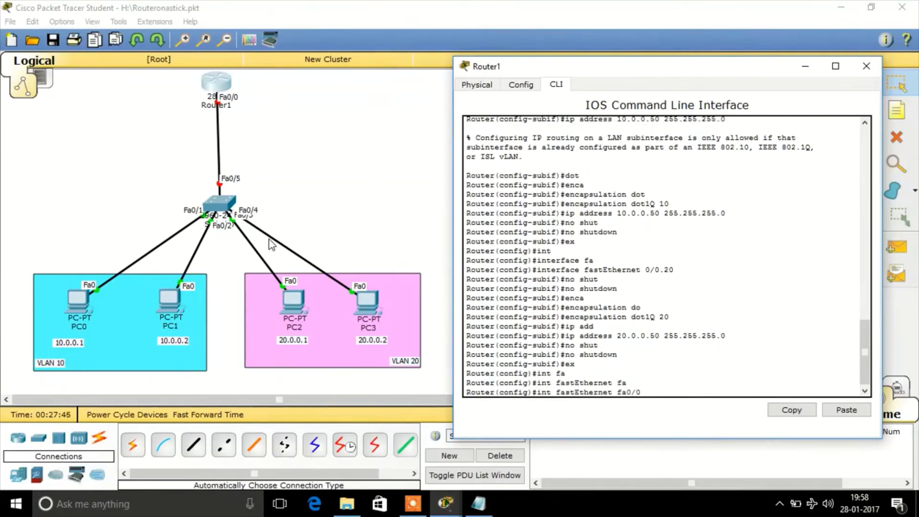
pyautogui.press('Return')
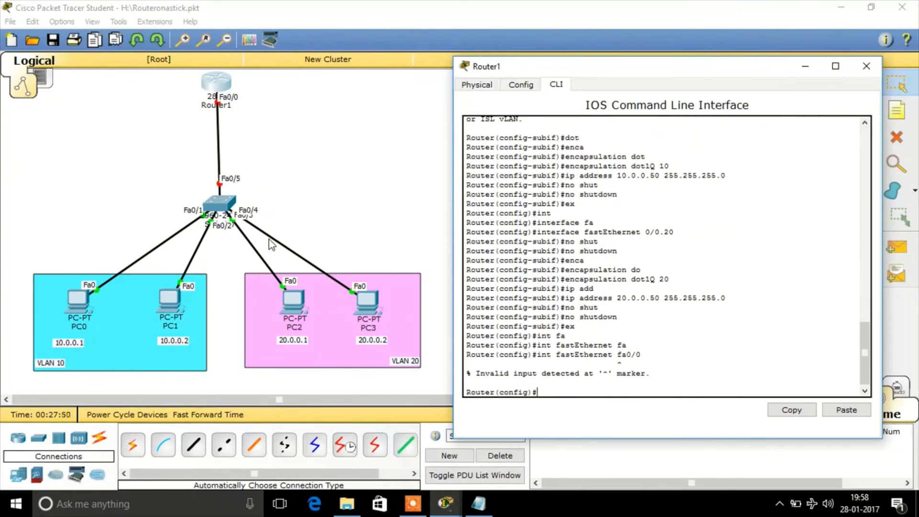
# Enter configuration of Router1's physical interface fastEthernet 0/0 and enable it with no shutdown
pyautogui.write('int fa')
pyautogui.press('Tab')
pyautogui.write('0')
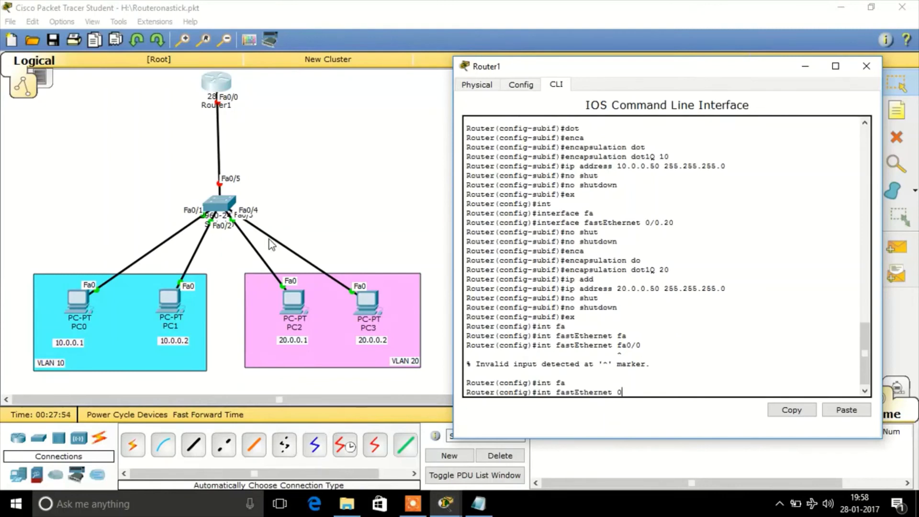
pyautogui.press('Return')
pyautogui.write('no shut')
pyautogui.press('Tab')
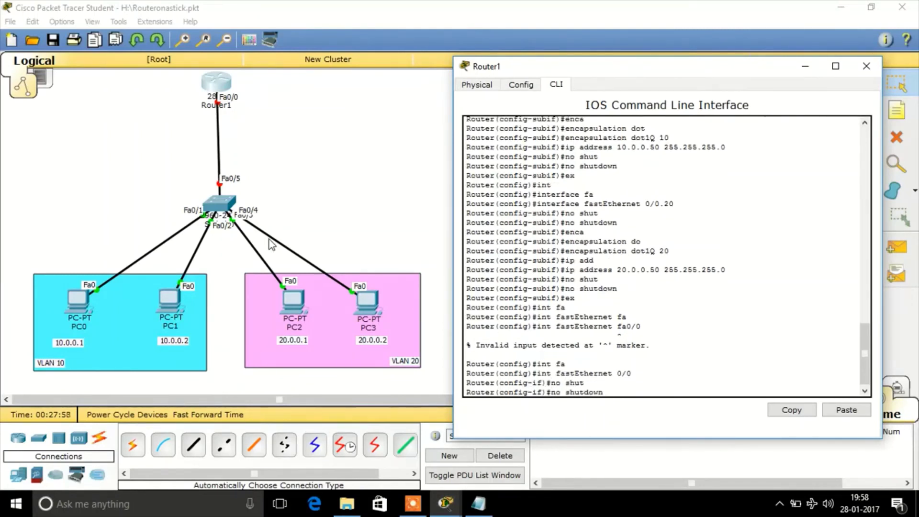
pyautogui.press('Return')
pyautogui.press('Return')
pyautogui.press('Return')
pyautogui.press('Return')
pyautogui.press('Return')
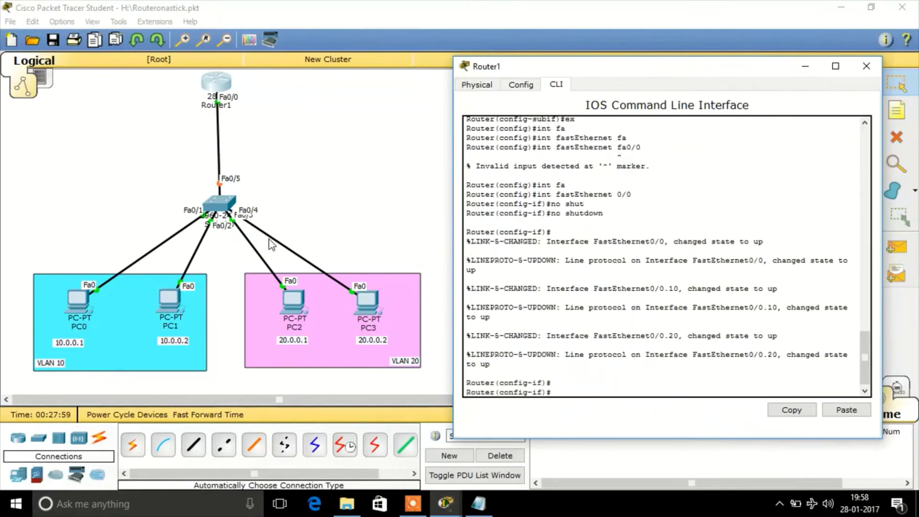
# Exit Router1's configuration back to privileged EXEC mode and display its routing table with show ip route
pyautogui.write('exit')
pyautogui.press('Return')
pyautogui.press('Return')
pyautogui.press('Return')
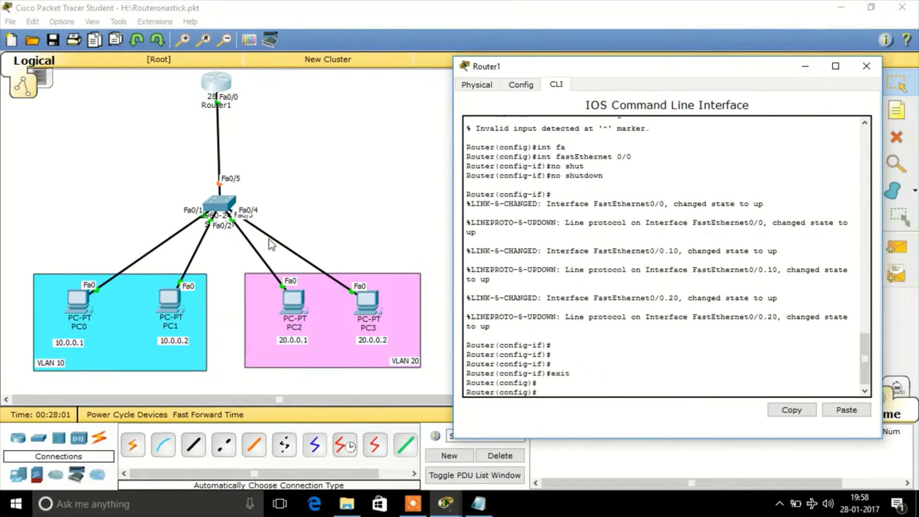
pyautogui.write('exit')
pyautogui.press('Return')
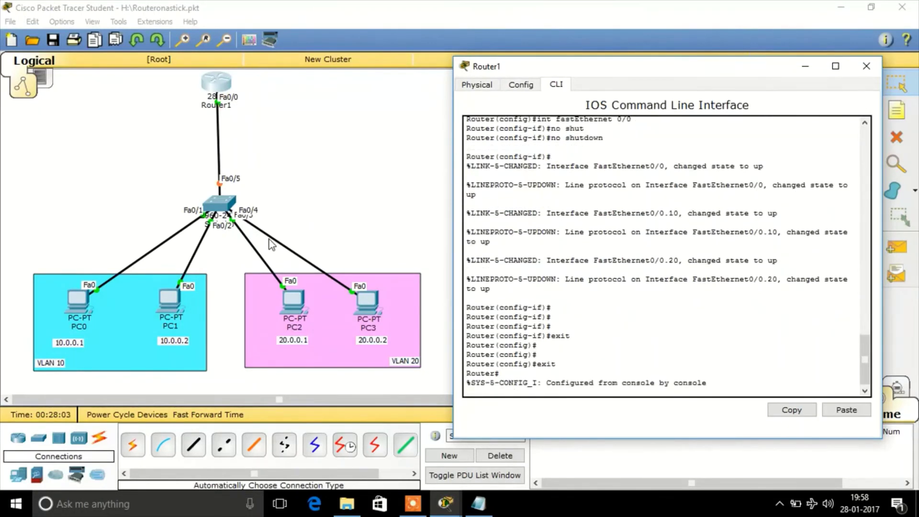
pyautogui.press('Return')
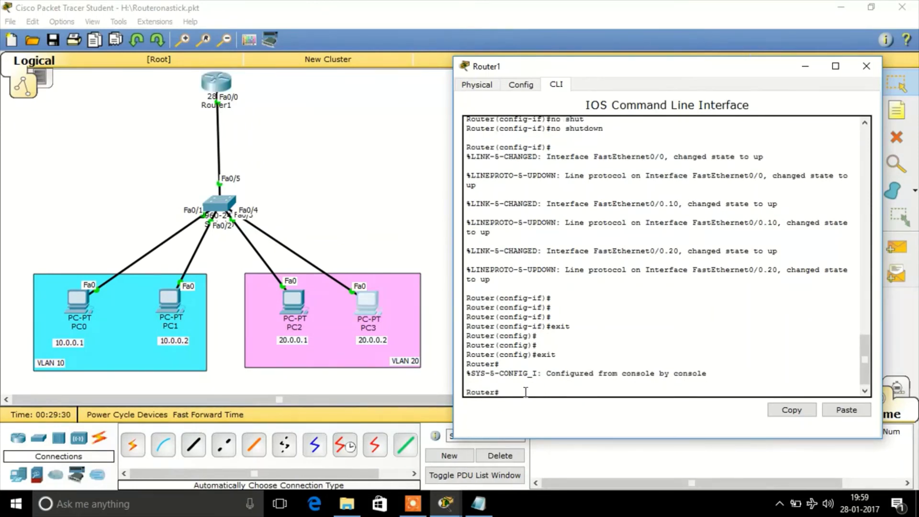
pyautogui.write('show ip route')
pyautogui.press('Return')
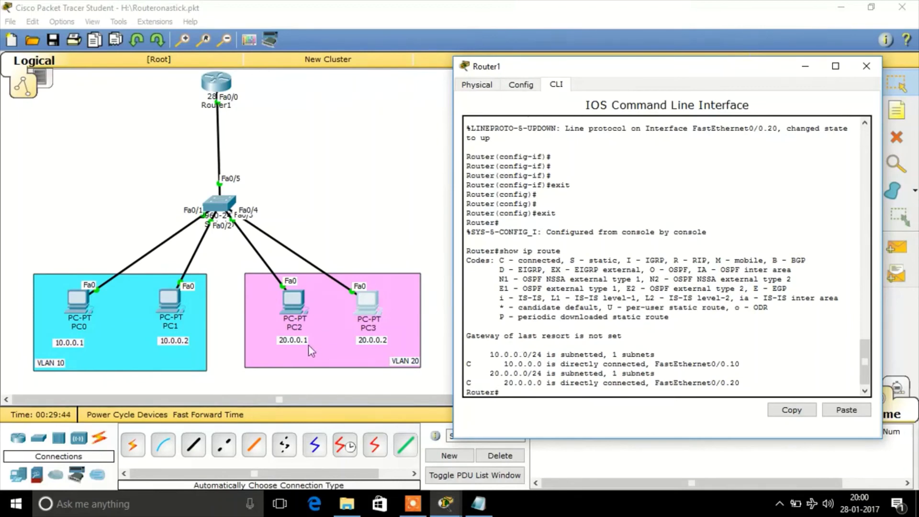
# Ping PC2 at 20.0.0.1 from PC0's Command Prompt to test routing from VLAN 10 to VLAN 20
pyautogui.click(78, 314)
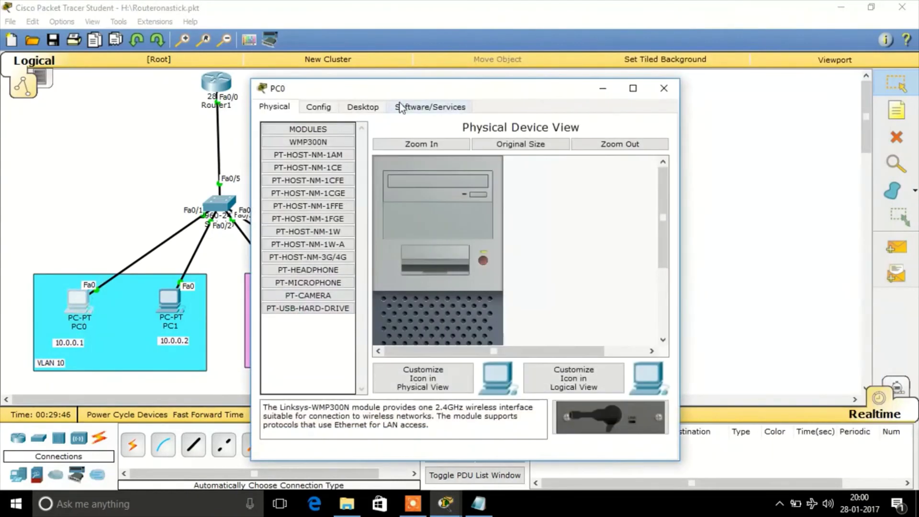
pyautogui.click(352, 107)
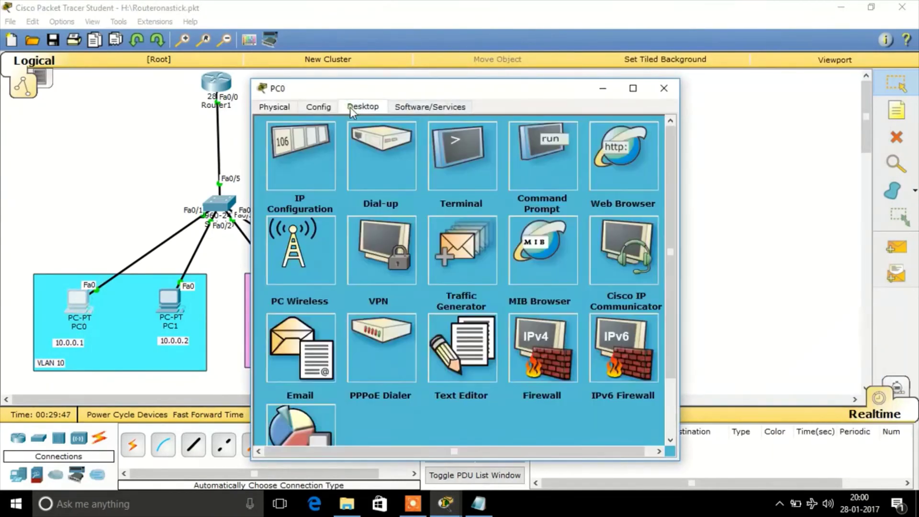
pyautogui.click(567, 145)
pyautogui.moveTo(528, 96); pyautogui.dragTo(662, 101)
pyautogui.write('ping ')
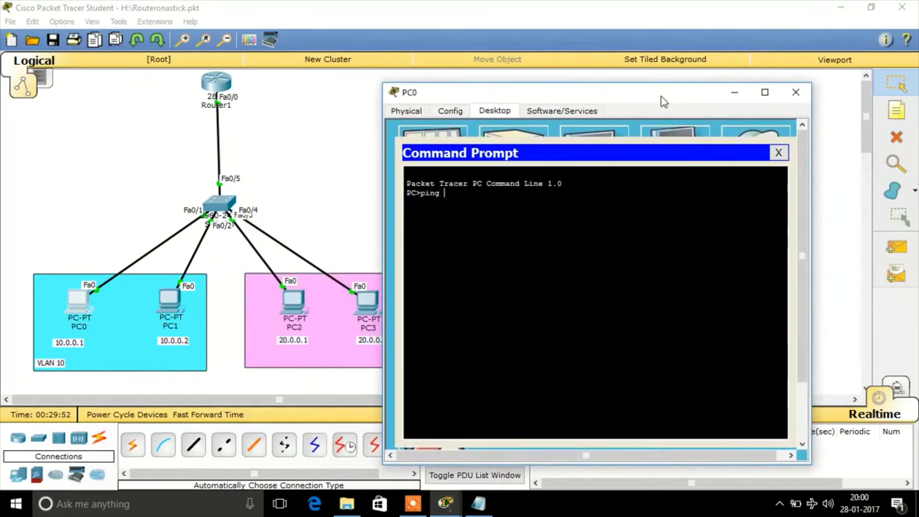
pyautogui.write('20.0.0.1')
pyautogui.press('Return')
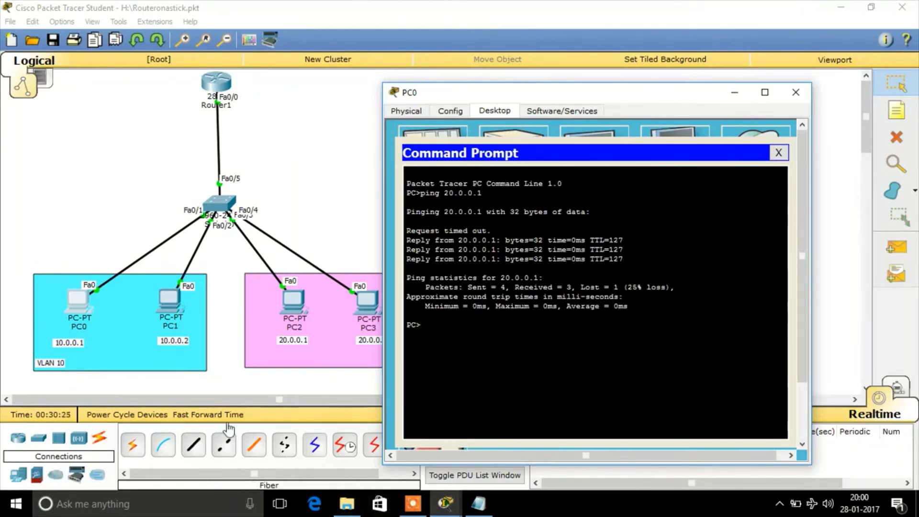
# Ping PC0 at 10.0.0.1 from PC2's Command Prompt to test routing from VLAN 20 to VLAN 10
pyautogui.click(295, 302)
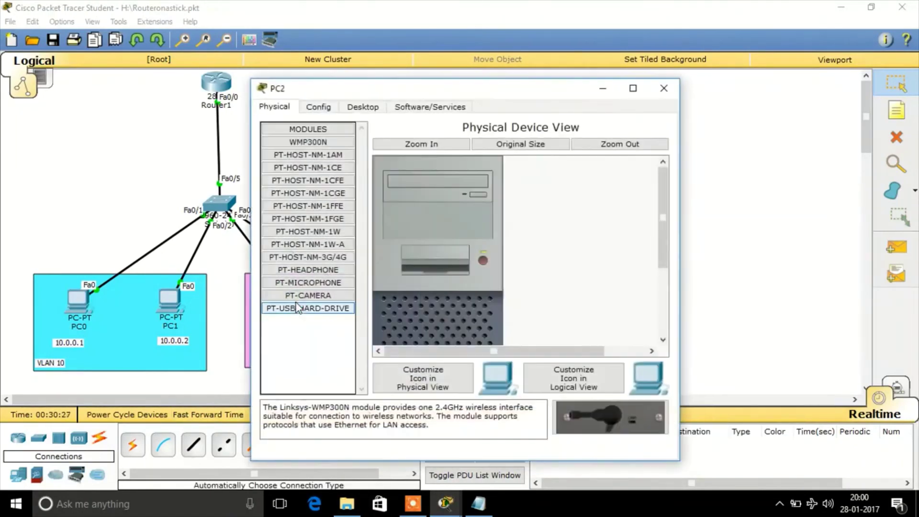
pyautogui.click(363, 106)
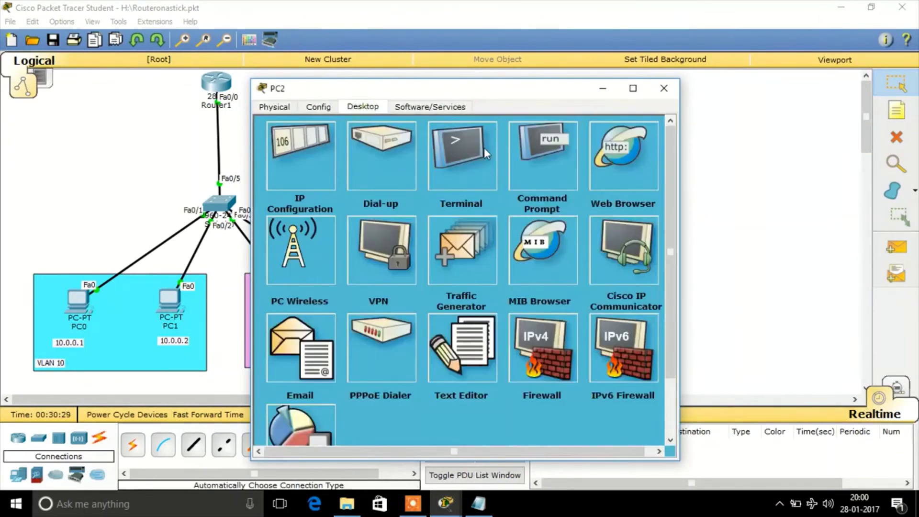
pyautogui.click(548, 185)
pyautogui.write('ping 10.0.0')
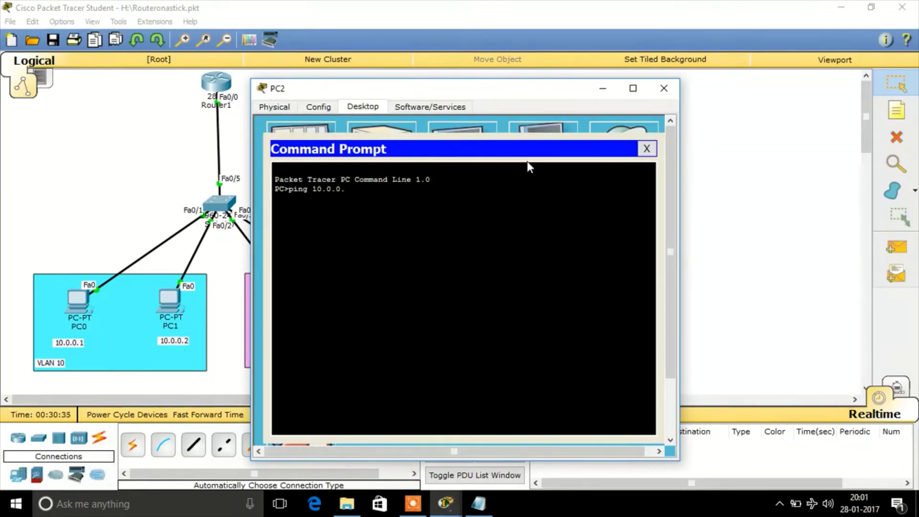
pyautogui.write('.1')
pyautogui.press('Return')
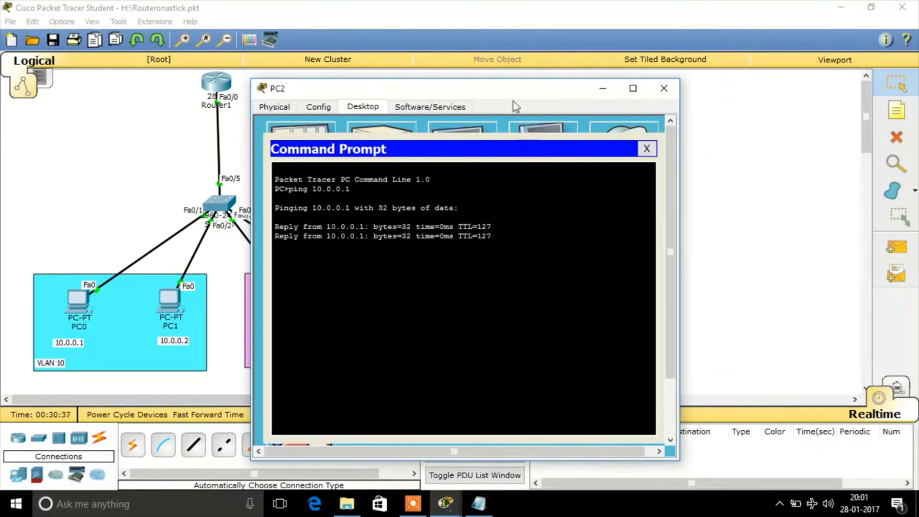
pyautogui.moveTo(508, 98); pyautogui.dragTo(639, 92)
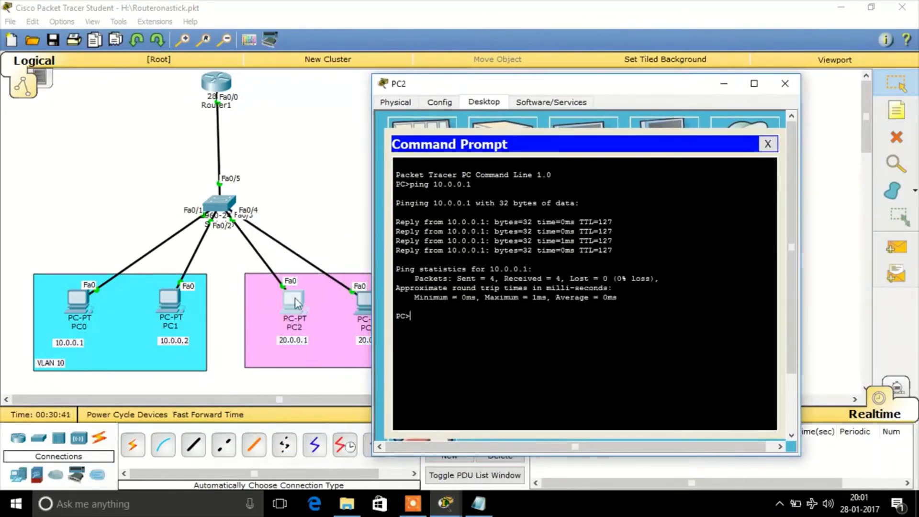